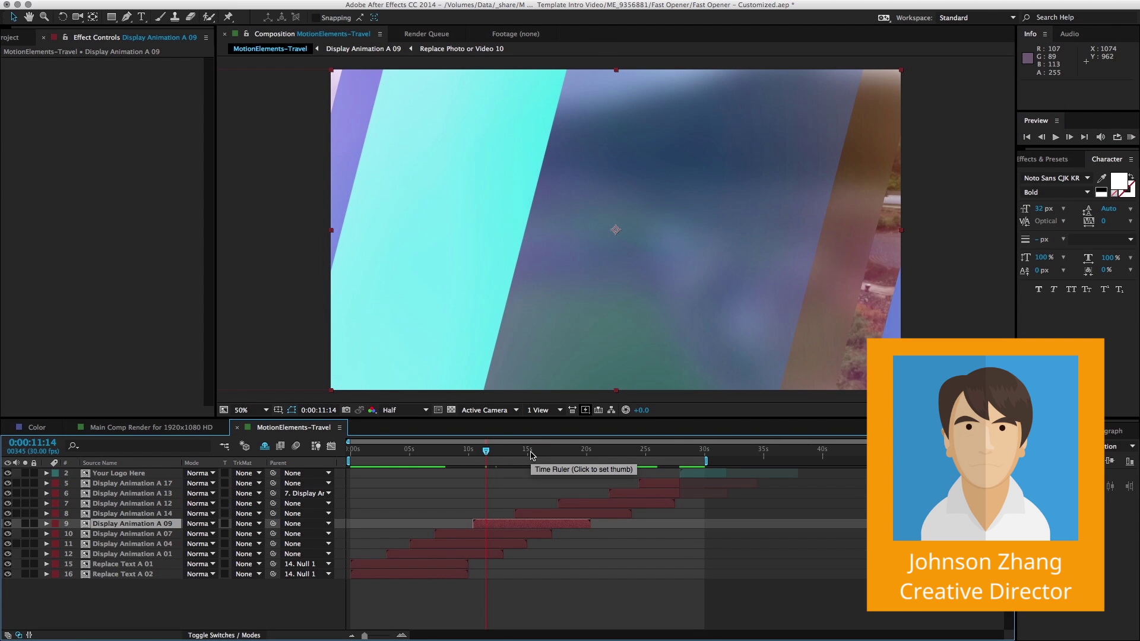
Switch the left panel to the Project panel to list the template folders and compositions
key(super+0)
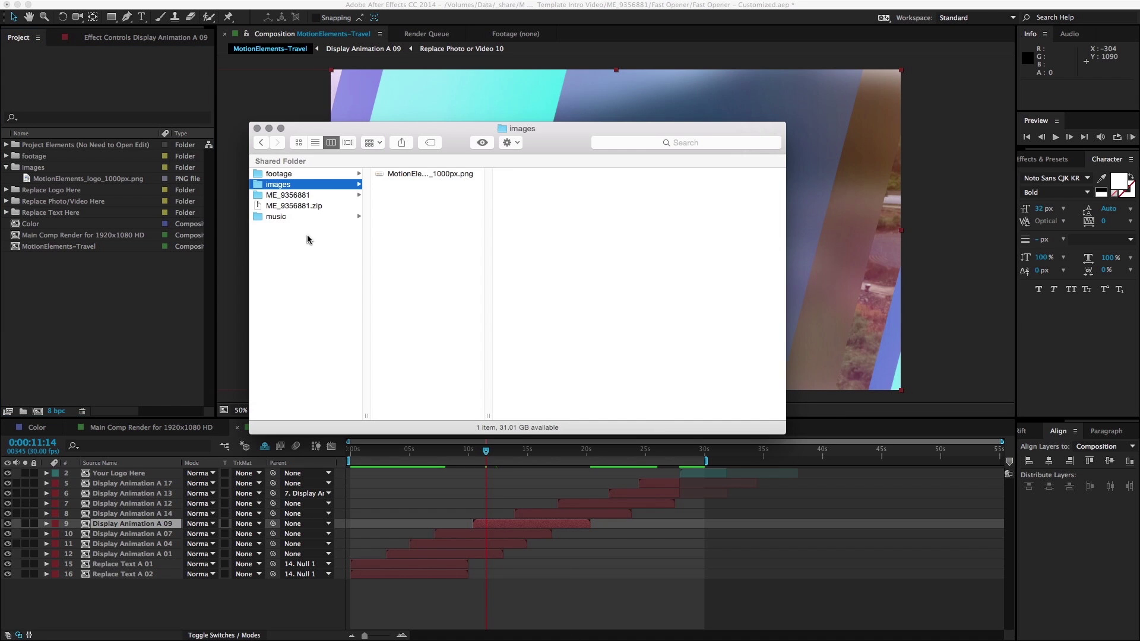
Drag the Finder music folder containing me_9368038_japan-pop-travel.mp3 into the Project panel
click(276, 216)
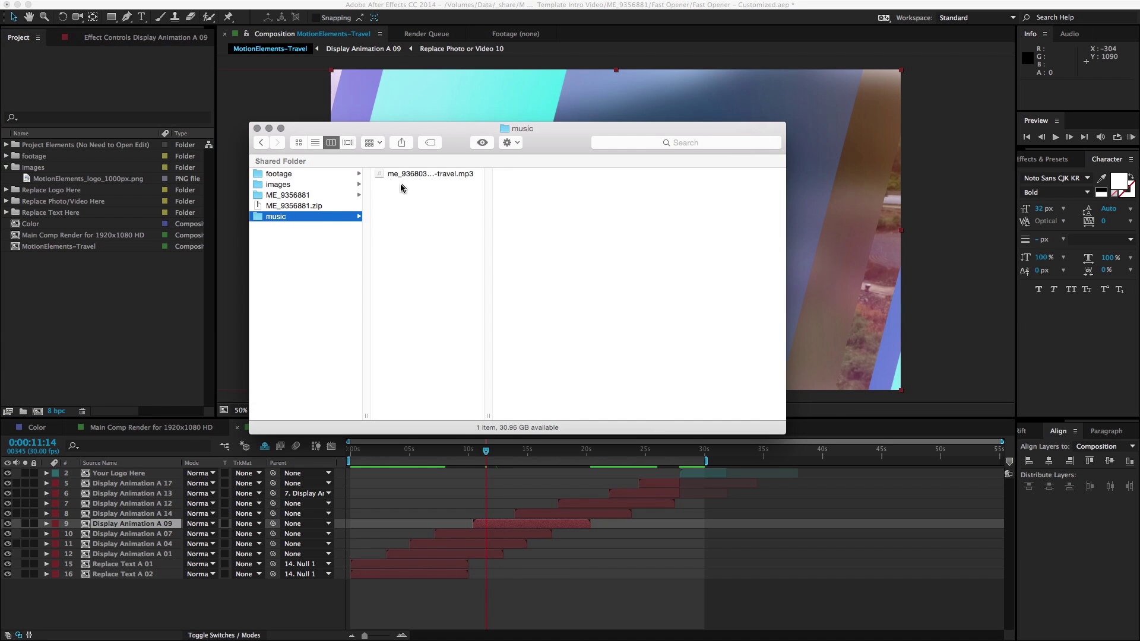
drag(492, 413, 564, 417)
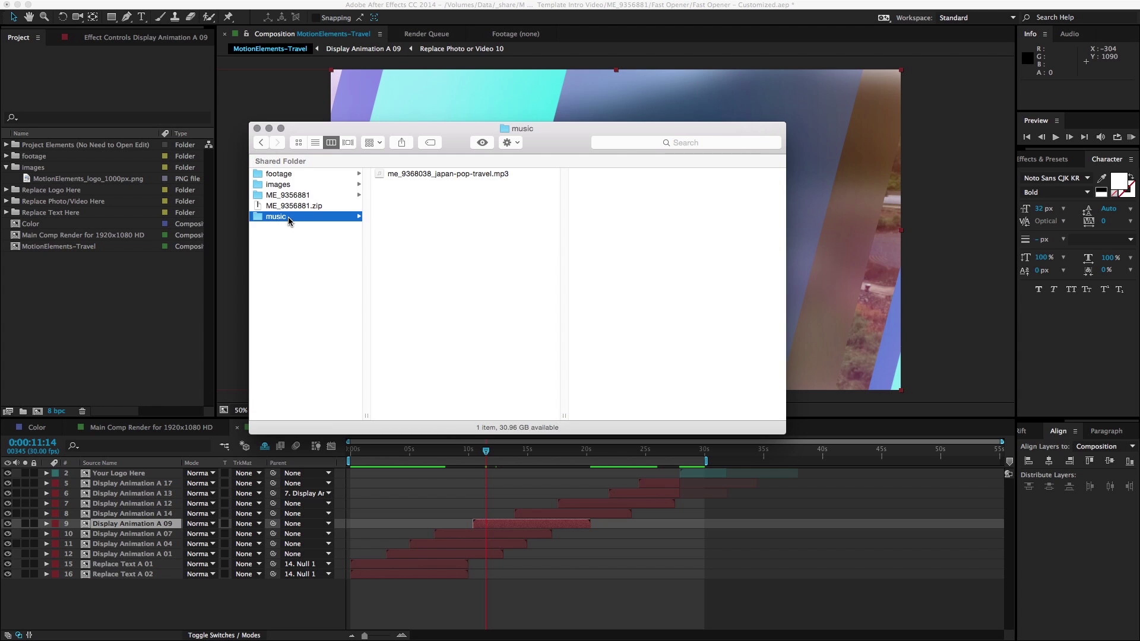
drag(289, 221, 80, 301)
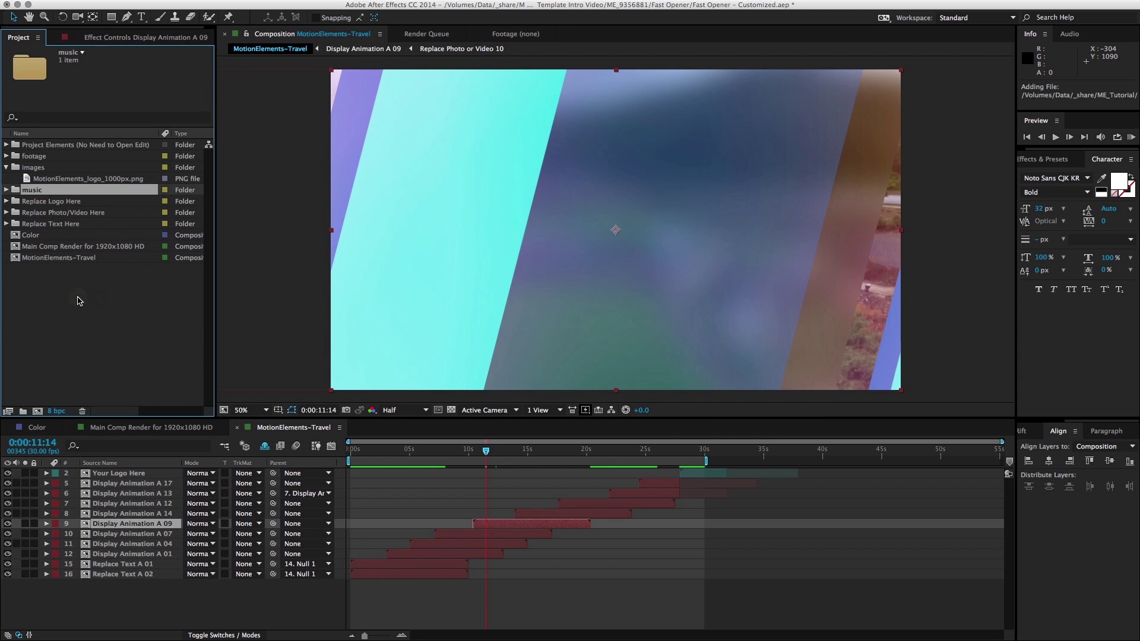
Add me_9368038_japan-pop-travel.mp3 to the MotionElements-Travel timeline and show its audio waveform
click(6, 190)
drag(55, 202, 114, 579)
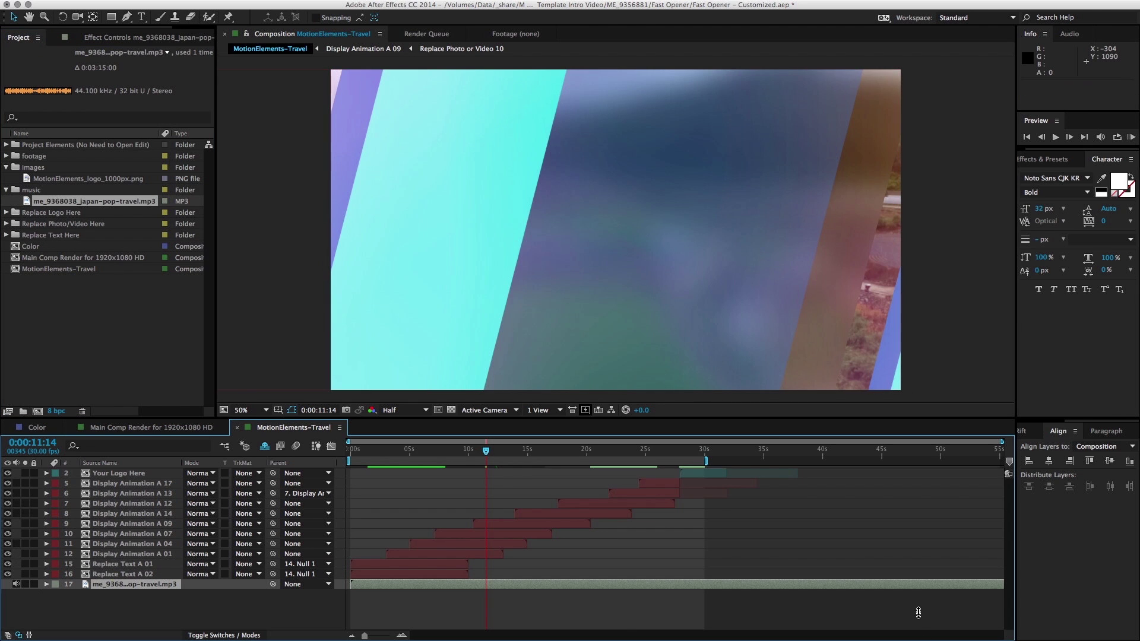
click(56, 594)
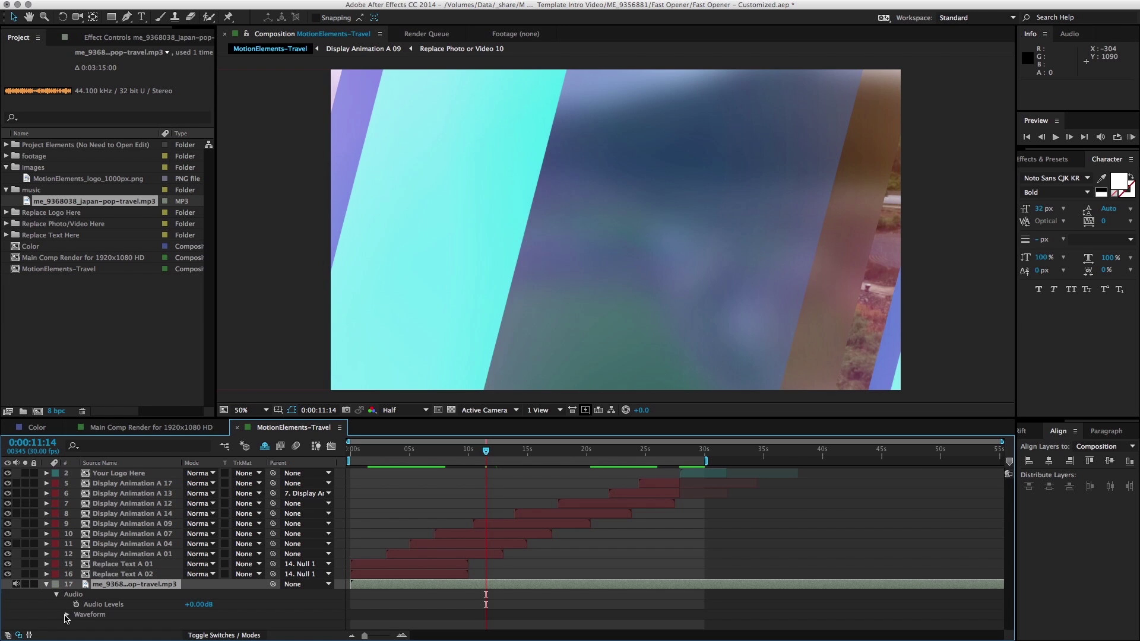
click(67, 614)
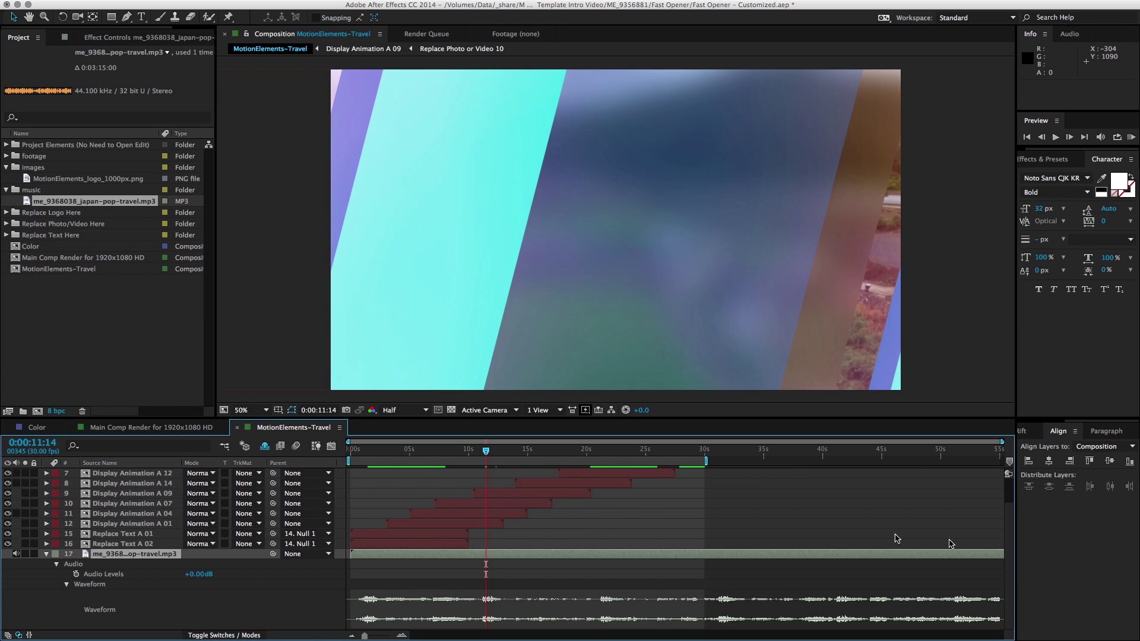
Set the current time to 0:00:27:27 at the closing logo, then zoom the timeline back out
scroll(664, 495, up, 3)
click(684, 452)
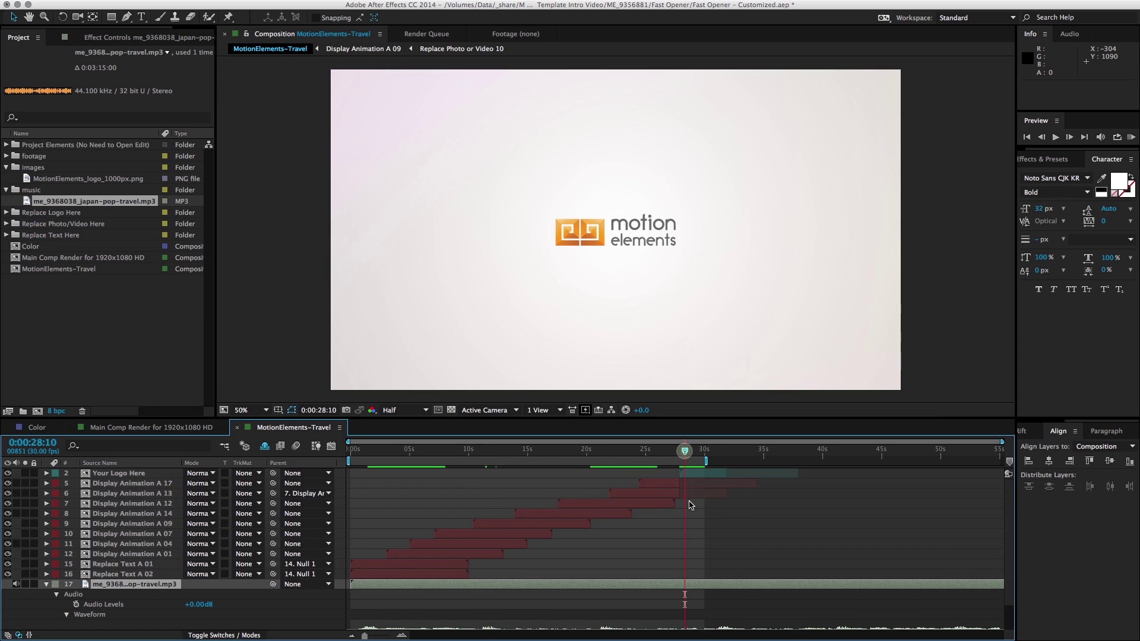
key(equal)
key(equal)
key(equal)
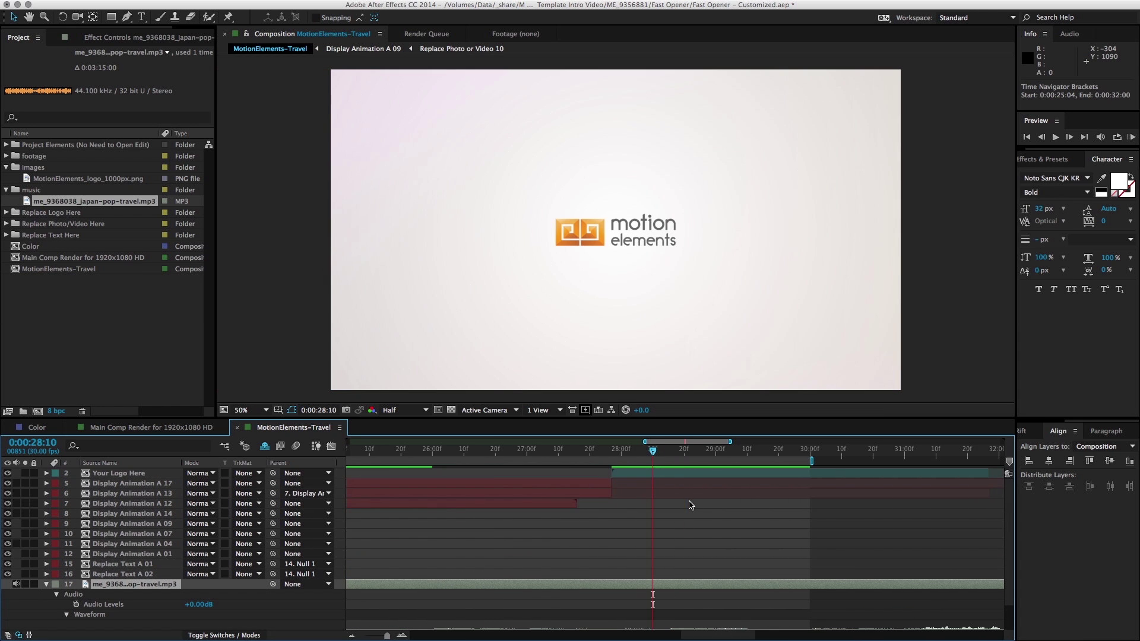
click(611, 454)
key(minus)
key(minus)
key(minus)
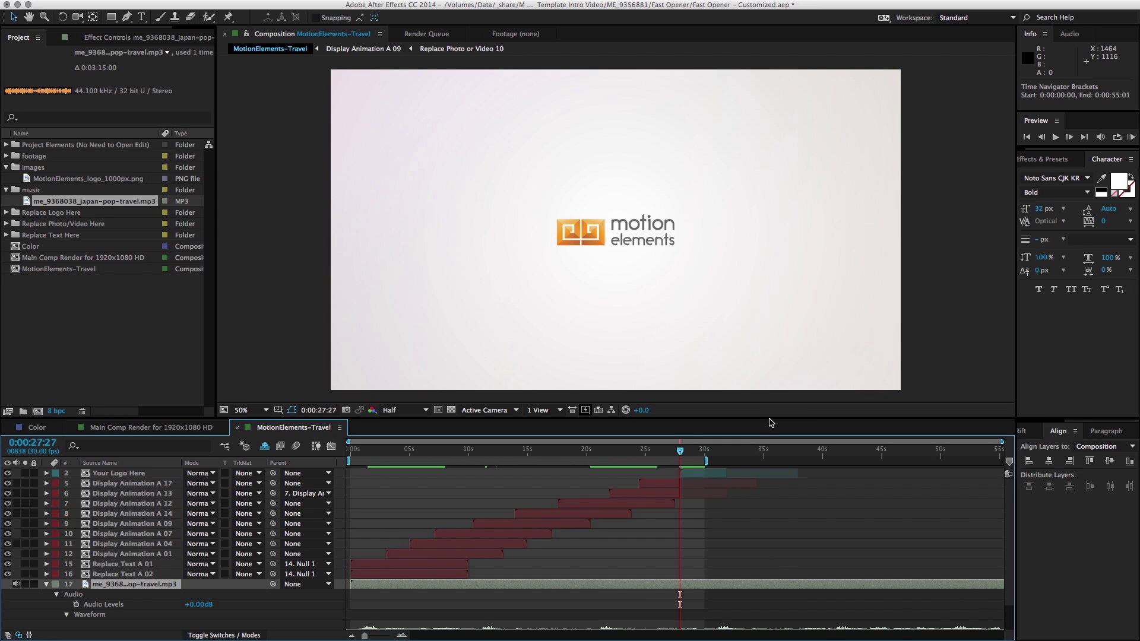
Enlarge the timeline and slide the music layer earlier so it ends around 0:33:08
drag(770, 418, 759, 336)
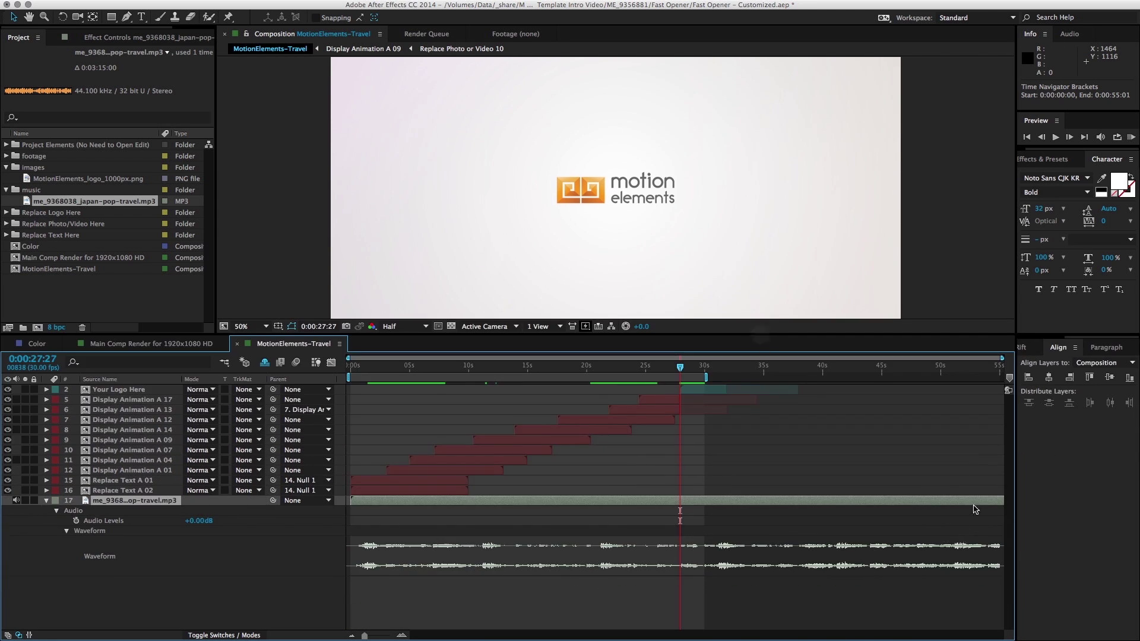
drag(981, 504, 298, 501)
drag(979, 504, 692, 506)
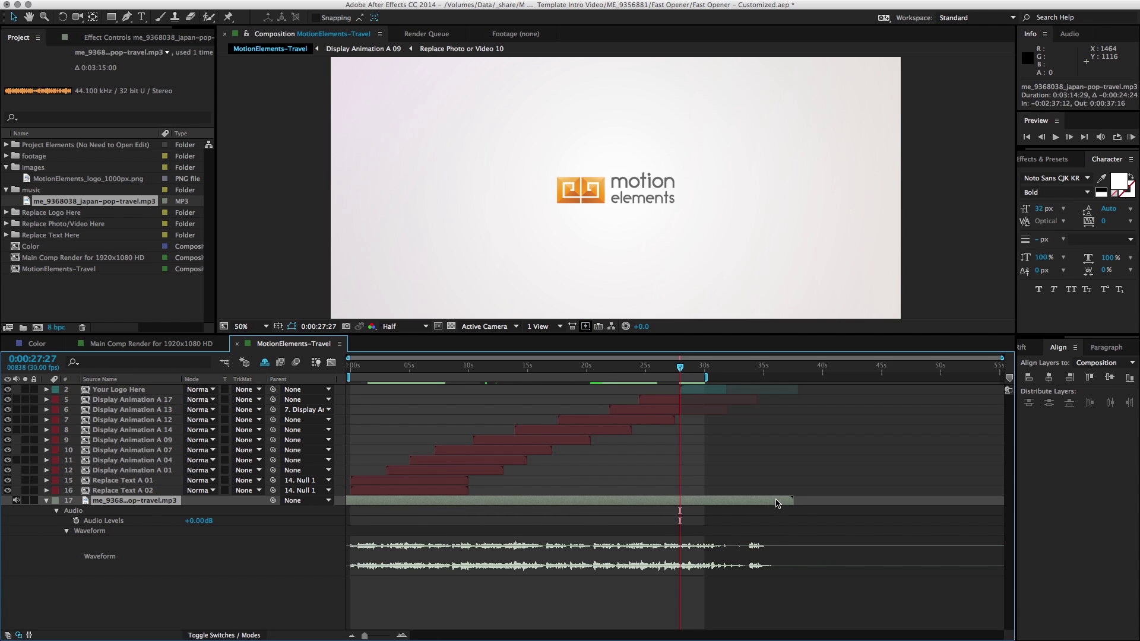
drag(776, 504, 691, 498)
Audio-preview the music around 0:00:22:03–0:00:23:16, near the Mount Fuji and Korean text shots
click(628, 367)
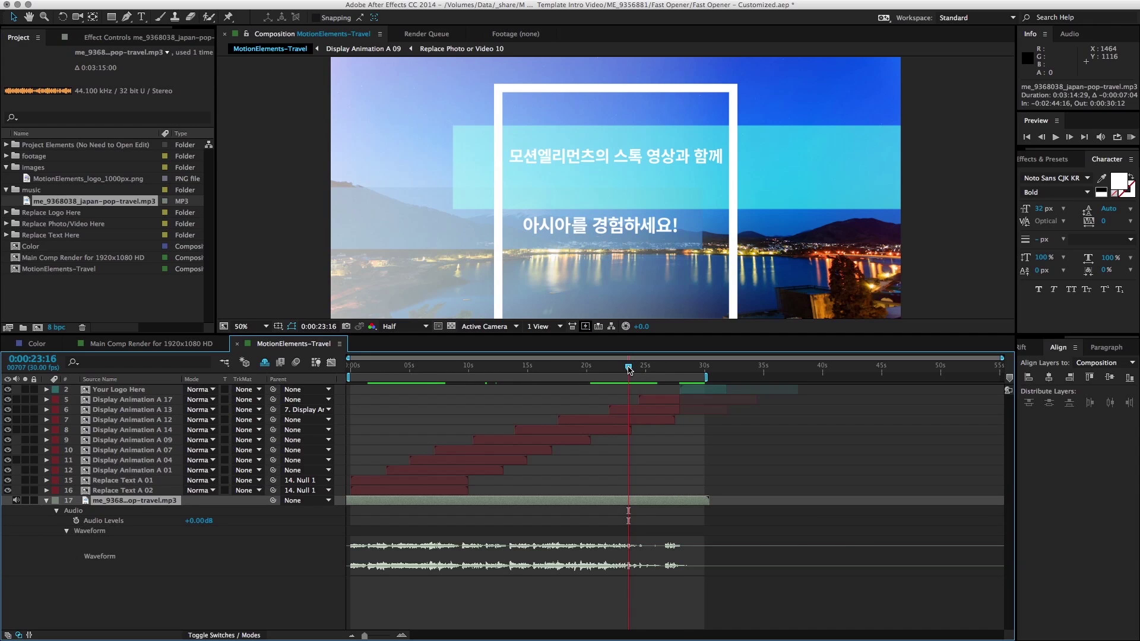
key(KP_Decimal)
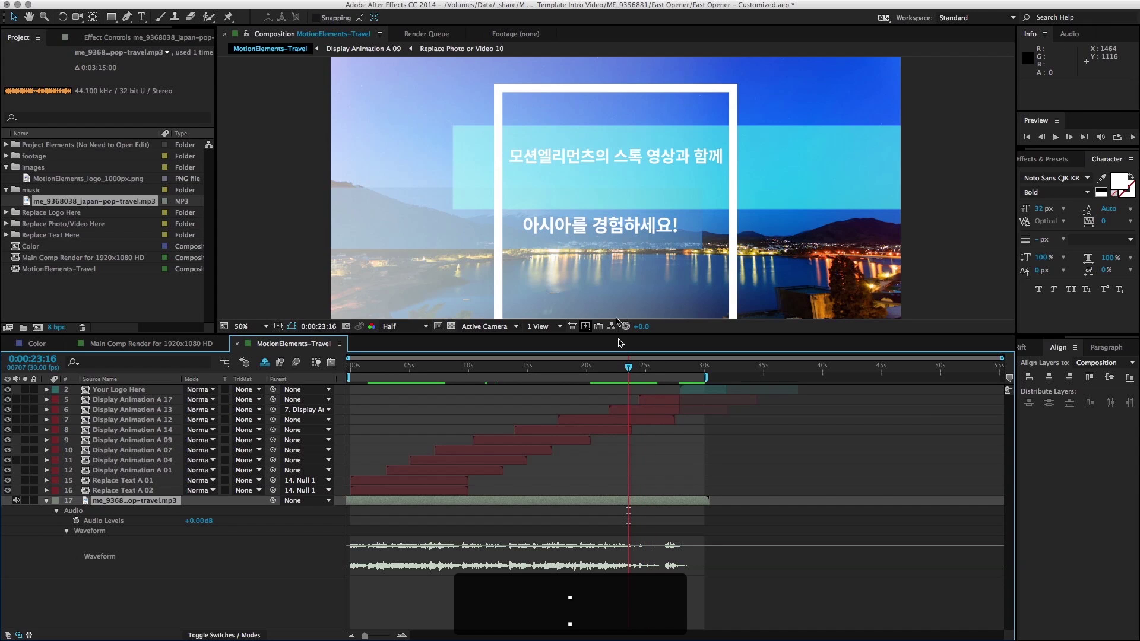
click(611, 368)
drag(612, 368, 618, 368)
key(KP_Decimal)
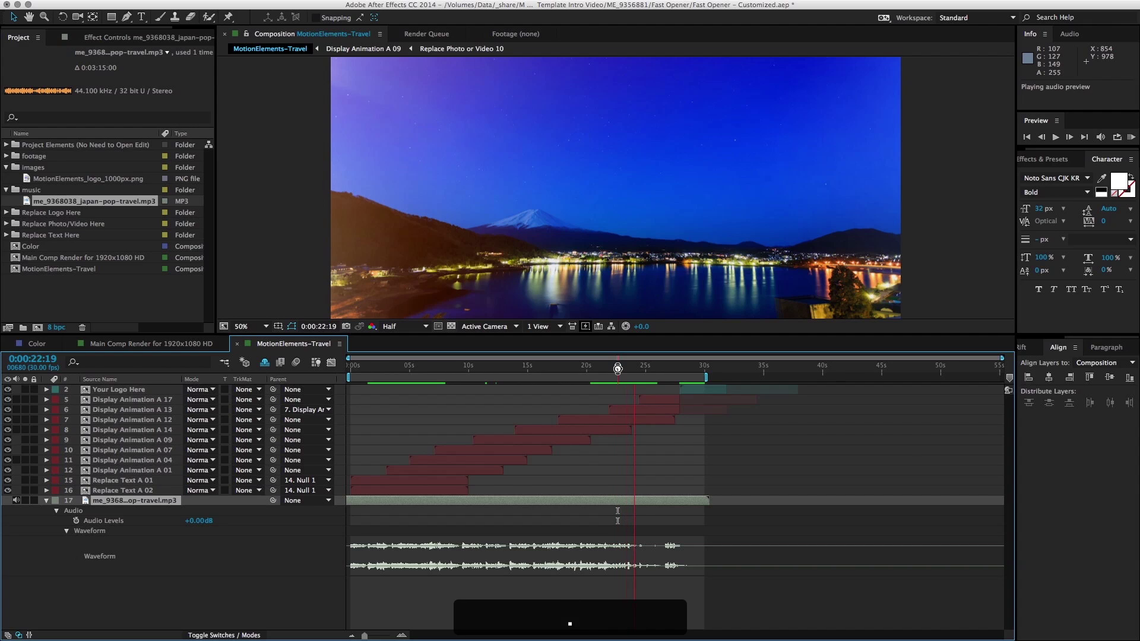
key(KP_Decimal)
drag(617, 368, 628, 366)
Go to the logo frame at 0:00:27:28 and nudge the music layer two frames later
scroll(635, 552, up, 4)
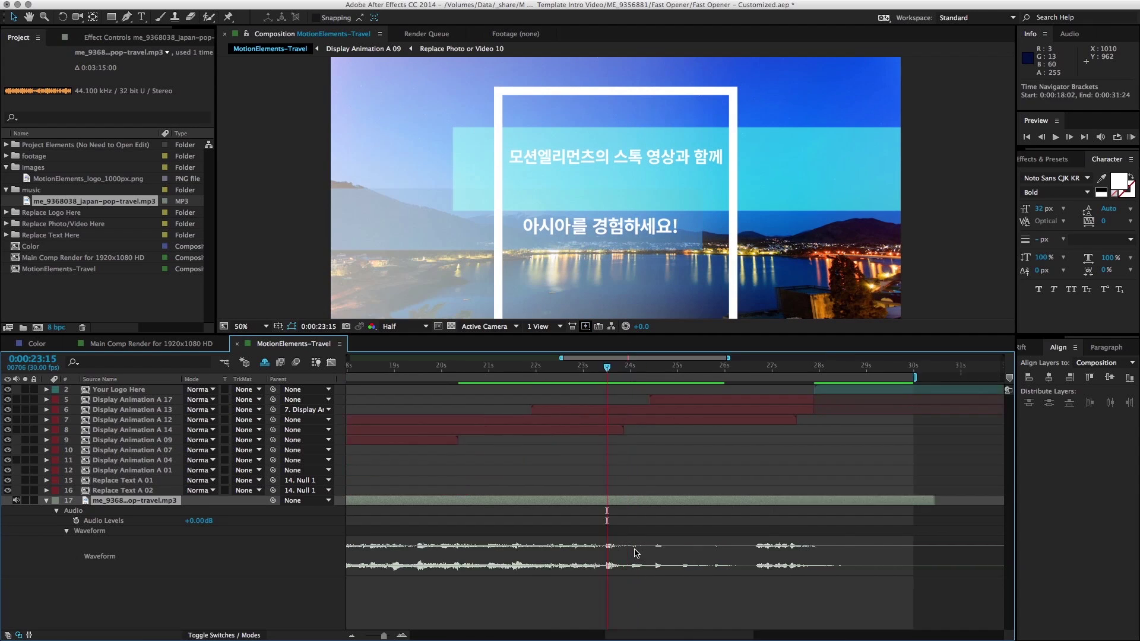
click(814, 368)
drag(814, 368, 814, 368)
drag(581, 504, 782, 505)
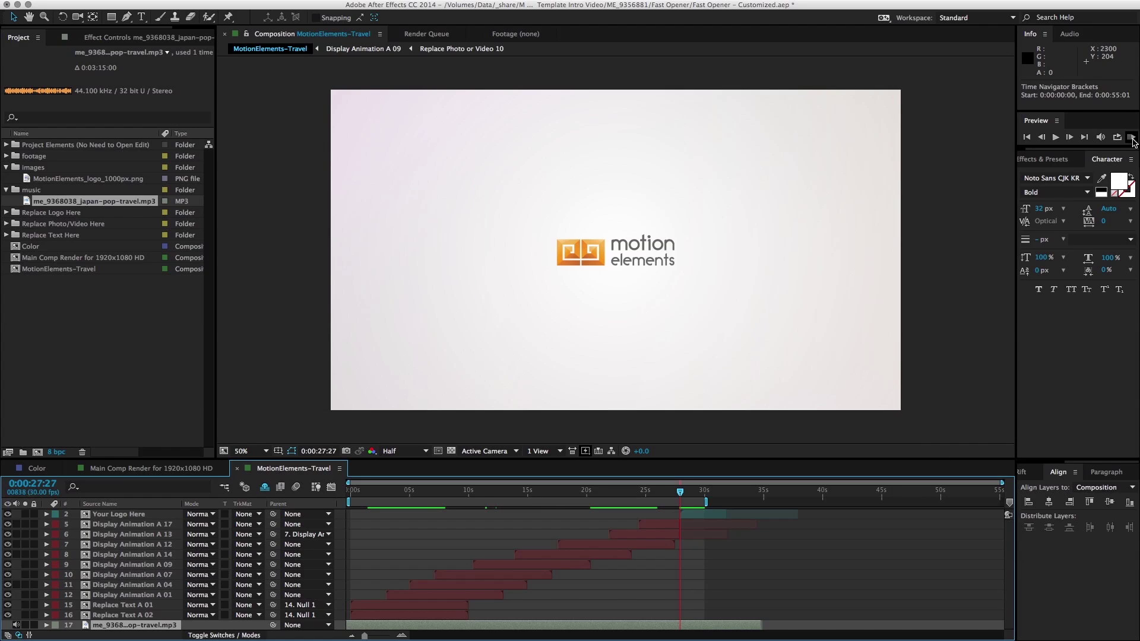
RAM-preview the intro with sound, stopping at about 15 seconds
key(KP_0)
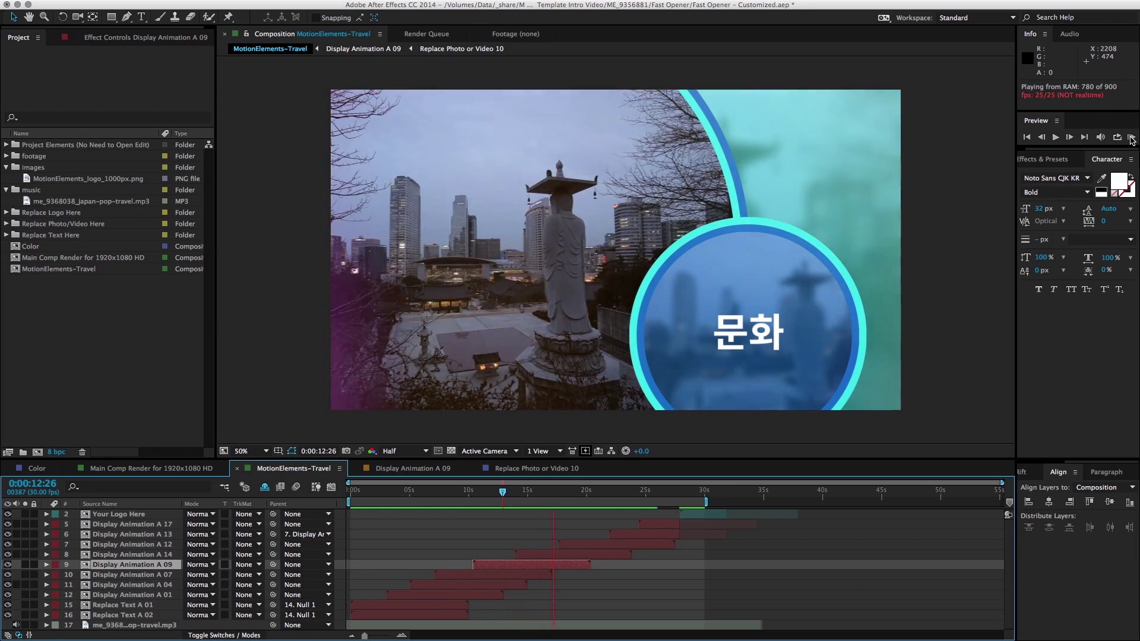
click(533, 492)
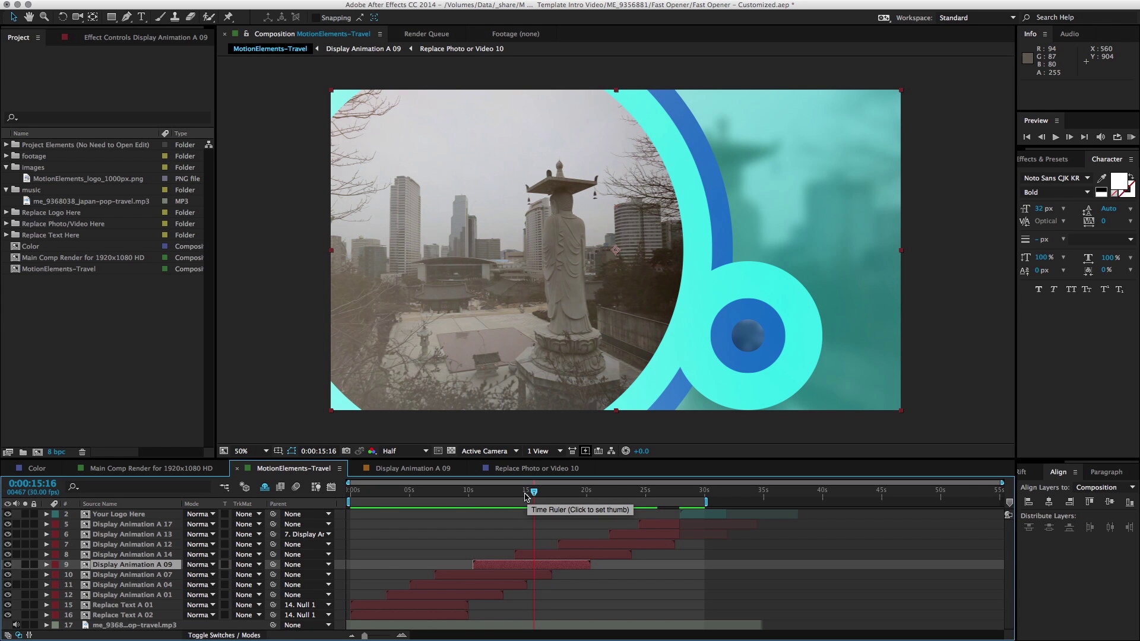
Open the Color composition and show the Color layer's Effect Controls
mouse_move(531, 496)
mouse_down()
mouse_move(501, 491)
mouse_move(526, 491)
mouse_up()
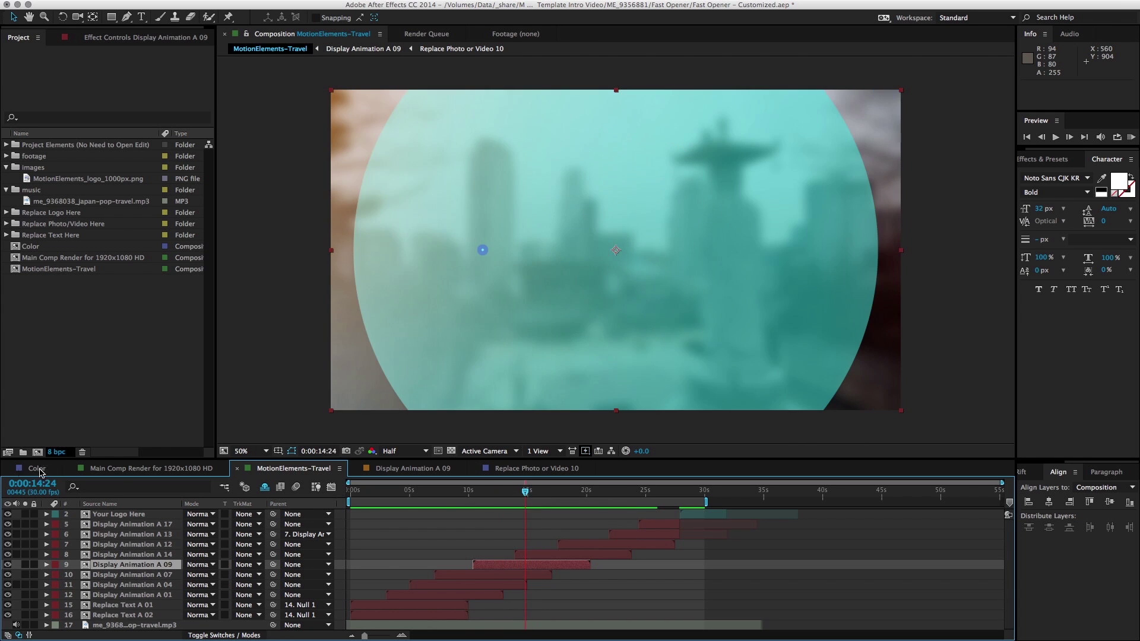
click(37, 470)
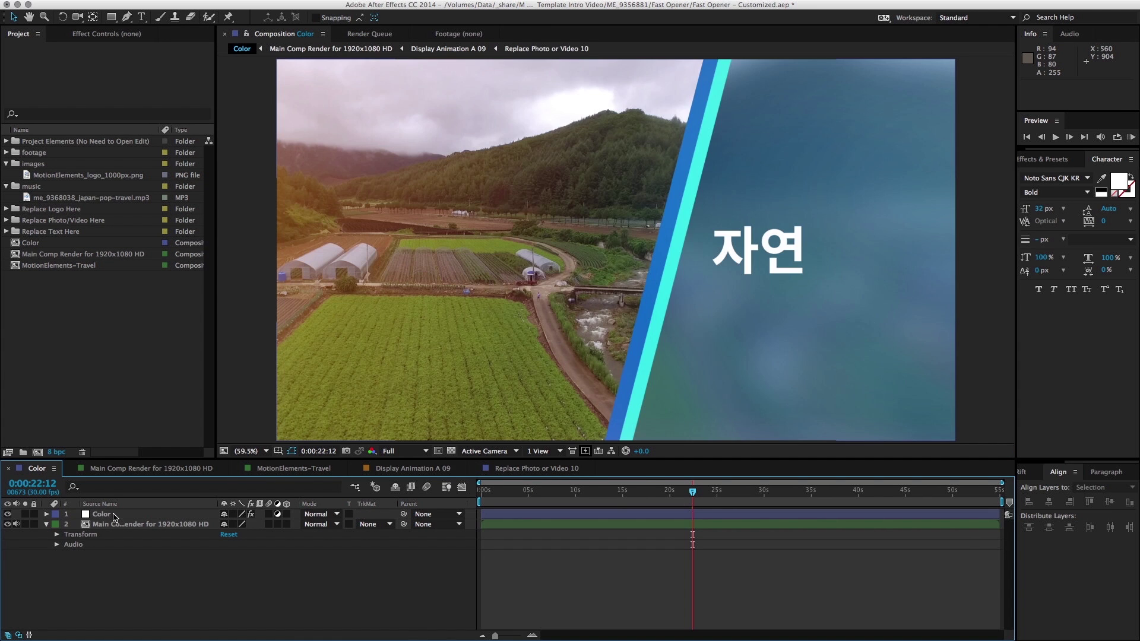
click(115, 515)
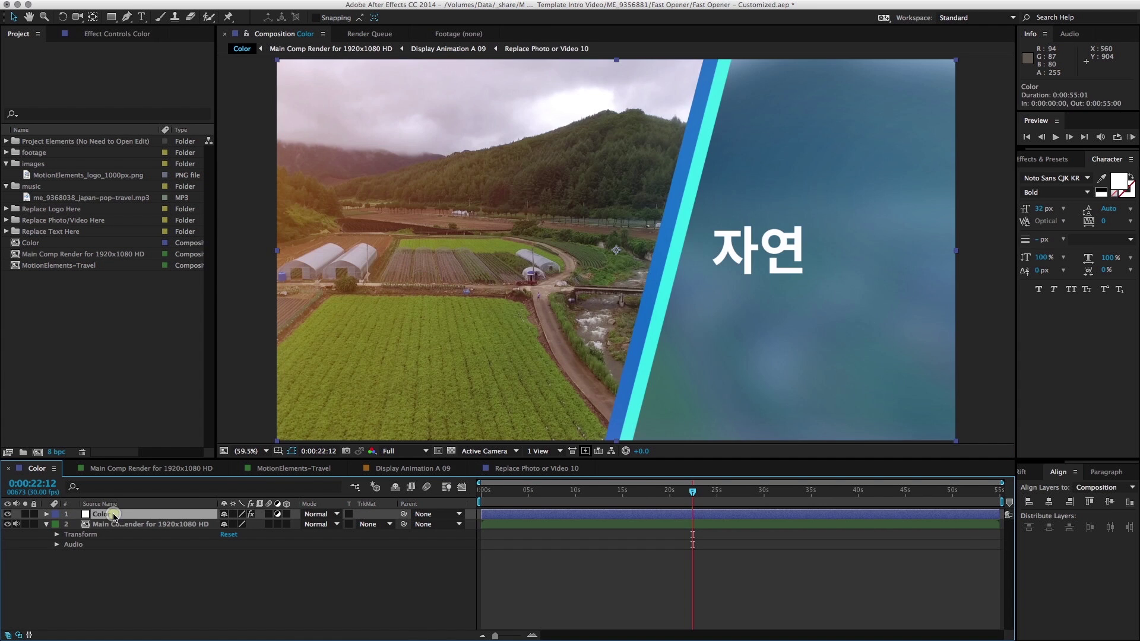
click(119, 35)
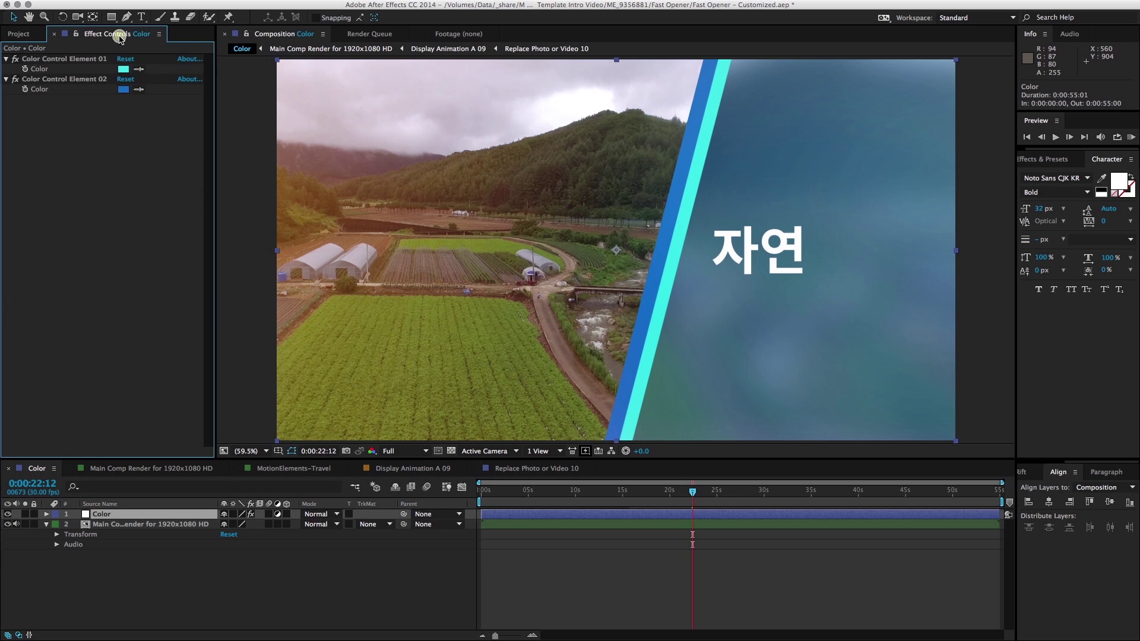
Set Color Control Element 02 to dark green #118D1D
click(123, 89)
click(222, 307)
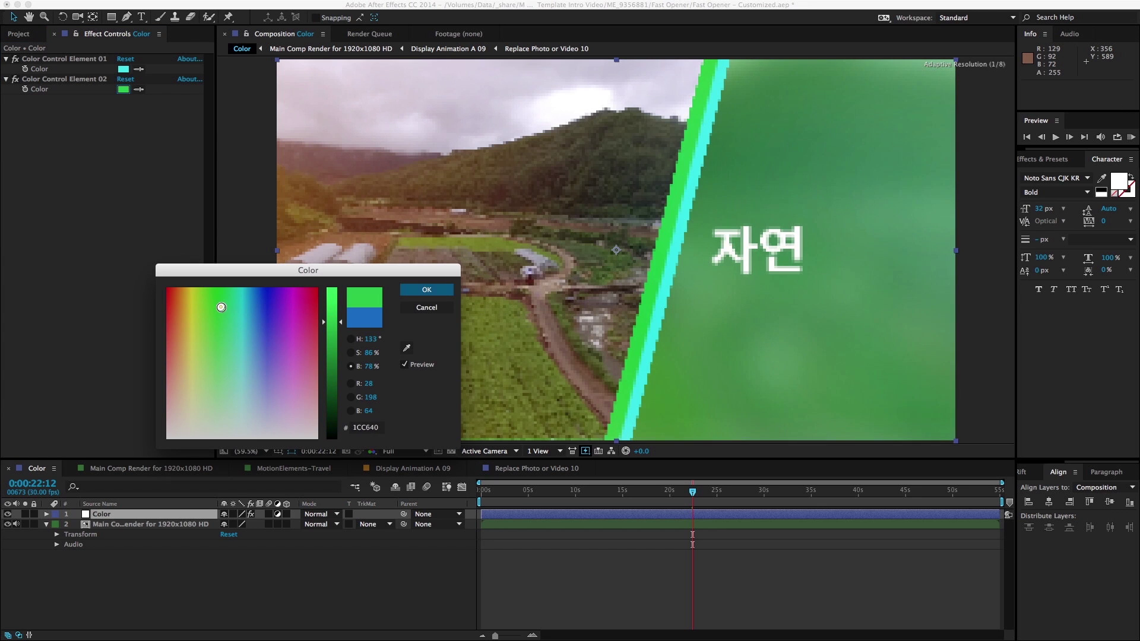
drag(221, 307, 219, 306)
drag(328, 326, 327, 357)
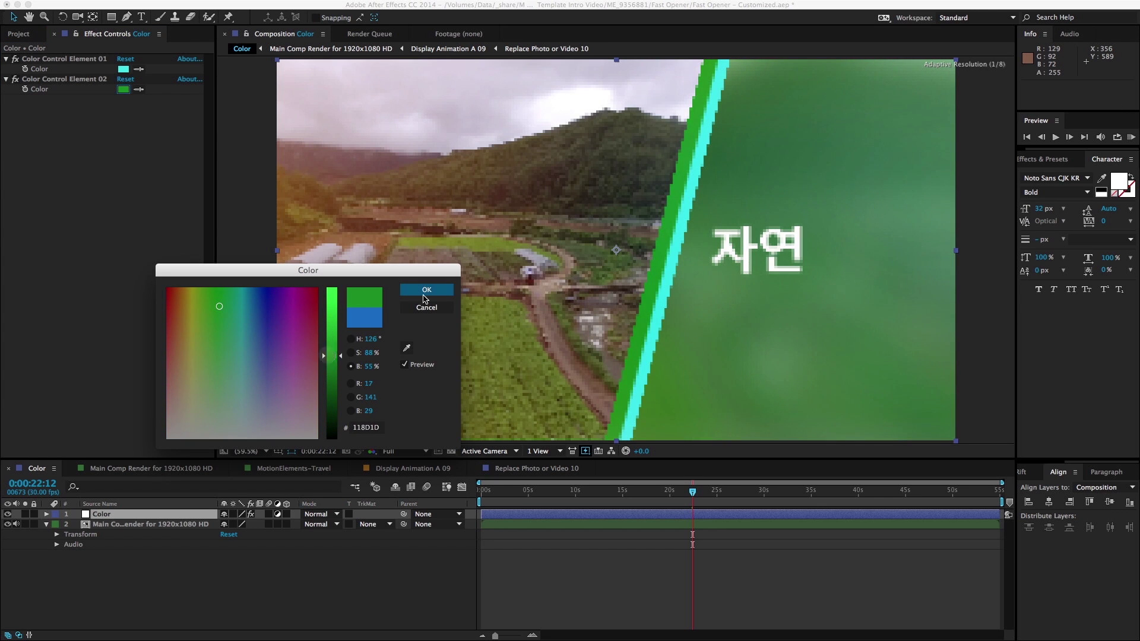
click(426, 290)
Change Color Control Element 01 from cyan to bright green #26E886
click(125, 70)
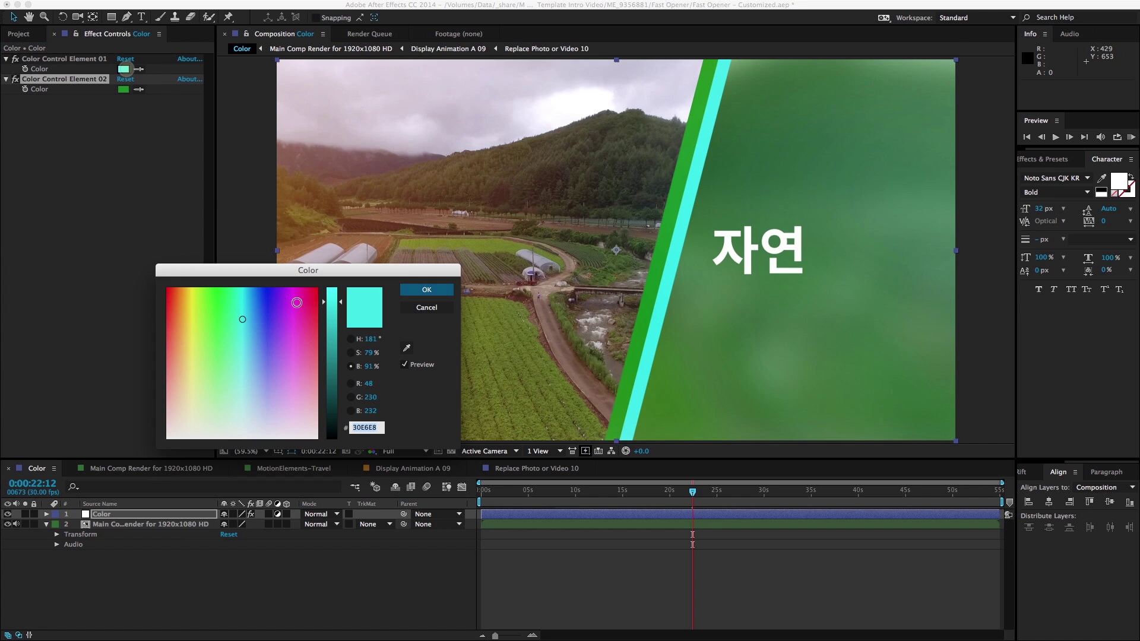
drag(252, 311, 226, 312)
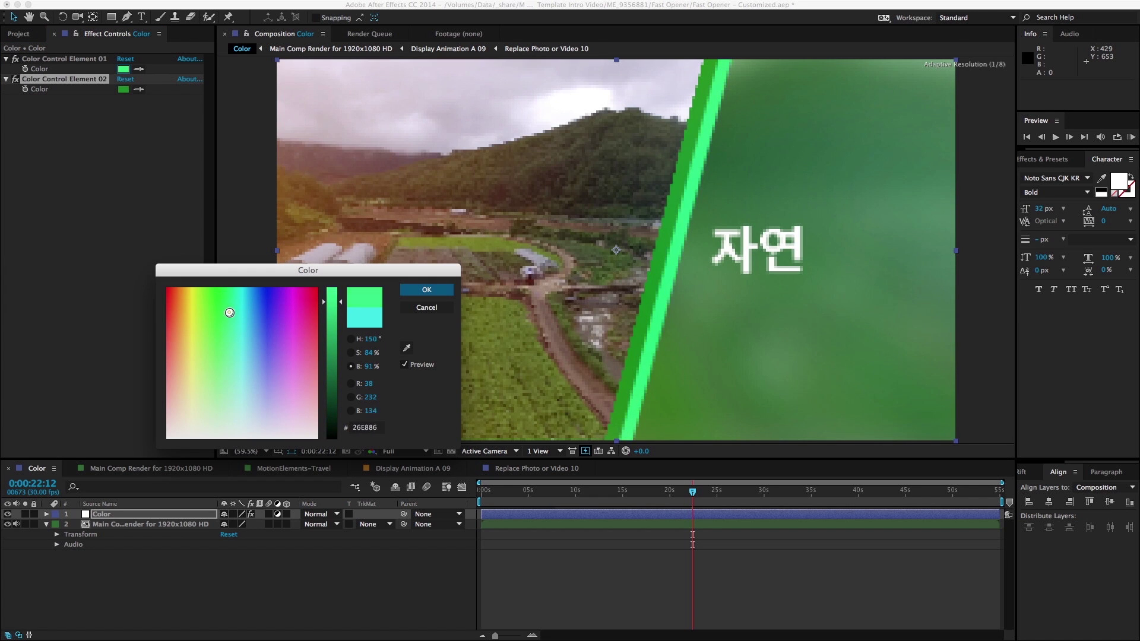
click(427, 290)
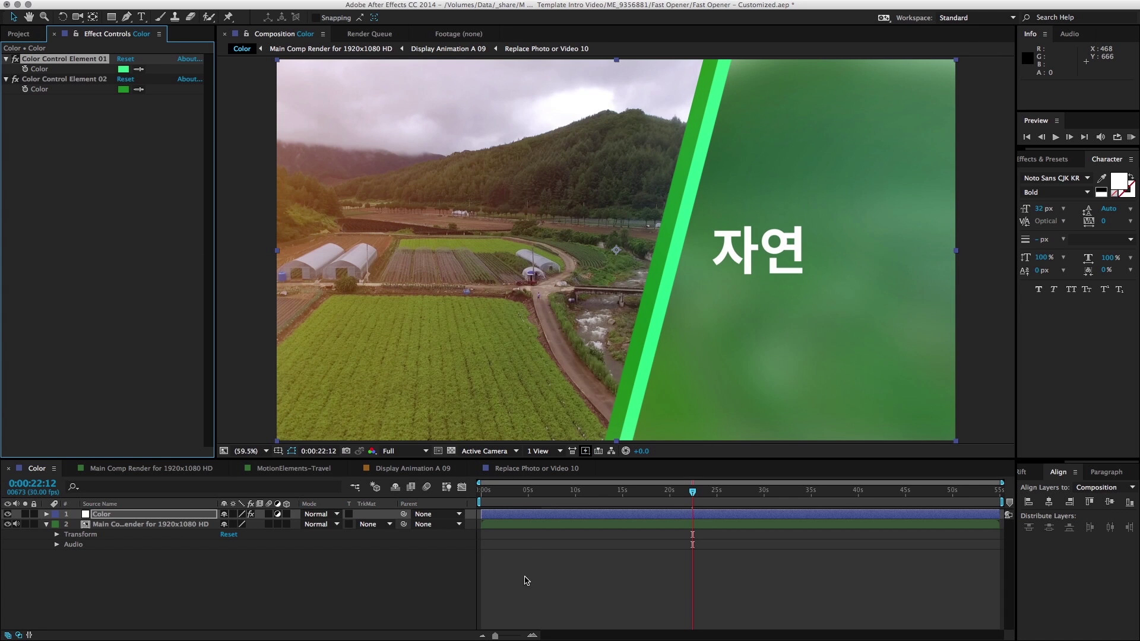
Change Color Control Element 02 to teal #138D7A and check it in MotionElements-Travel at 0:00:06:22
click(307, 472)
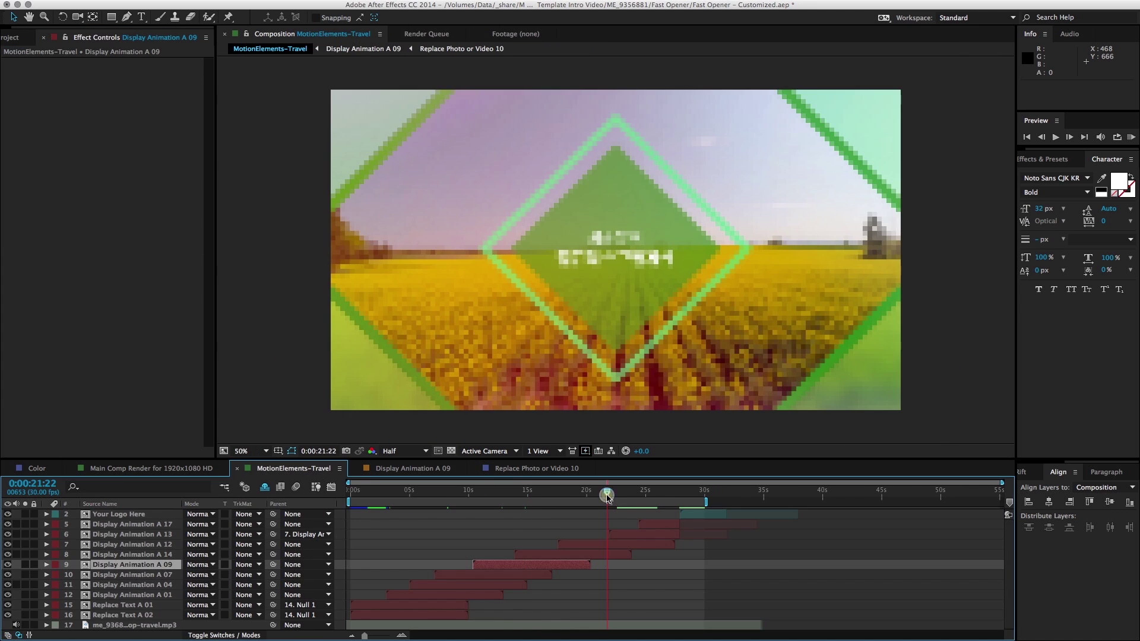
drag(606, 497, 598, 496)
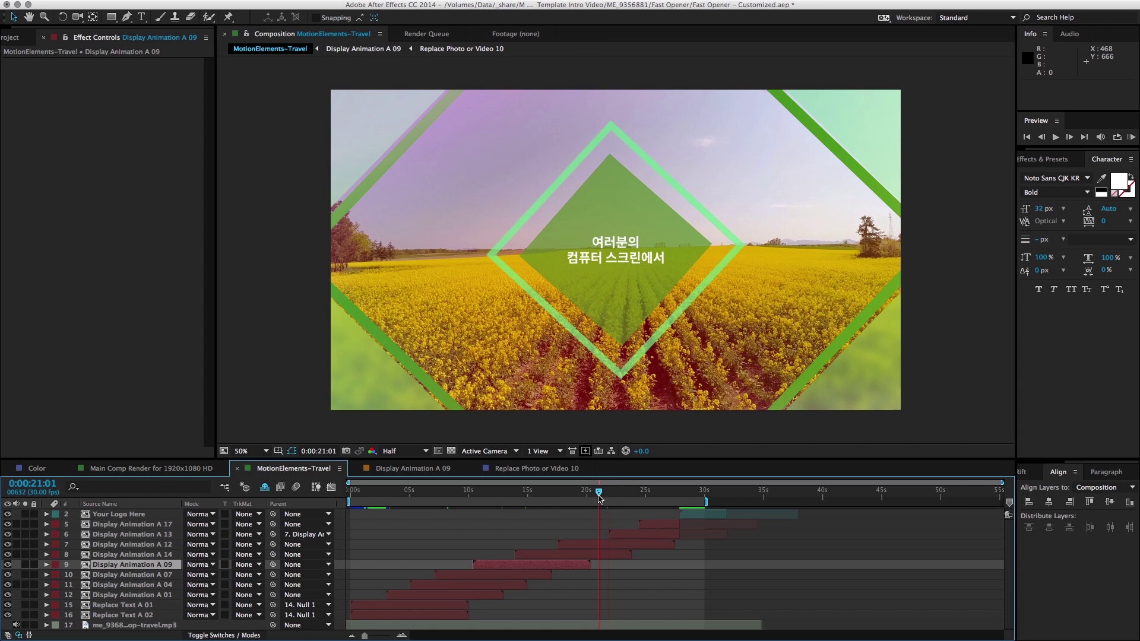
click(32, 467)
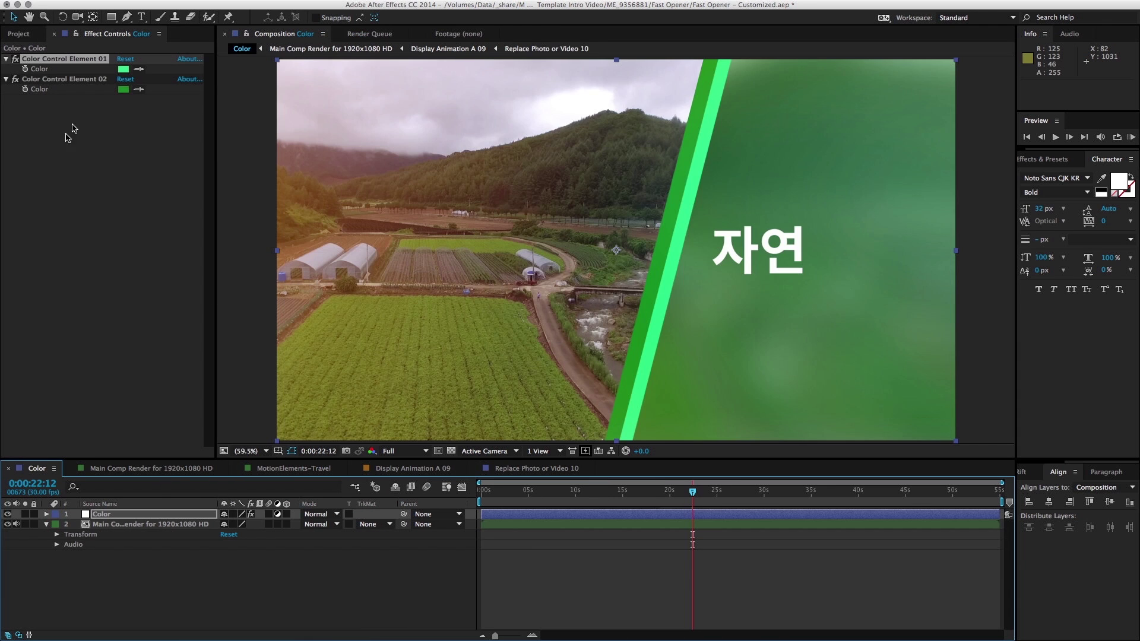
click(123, 90)
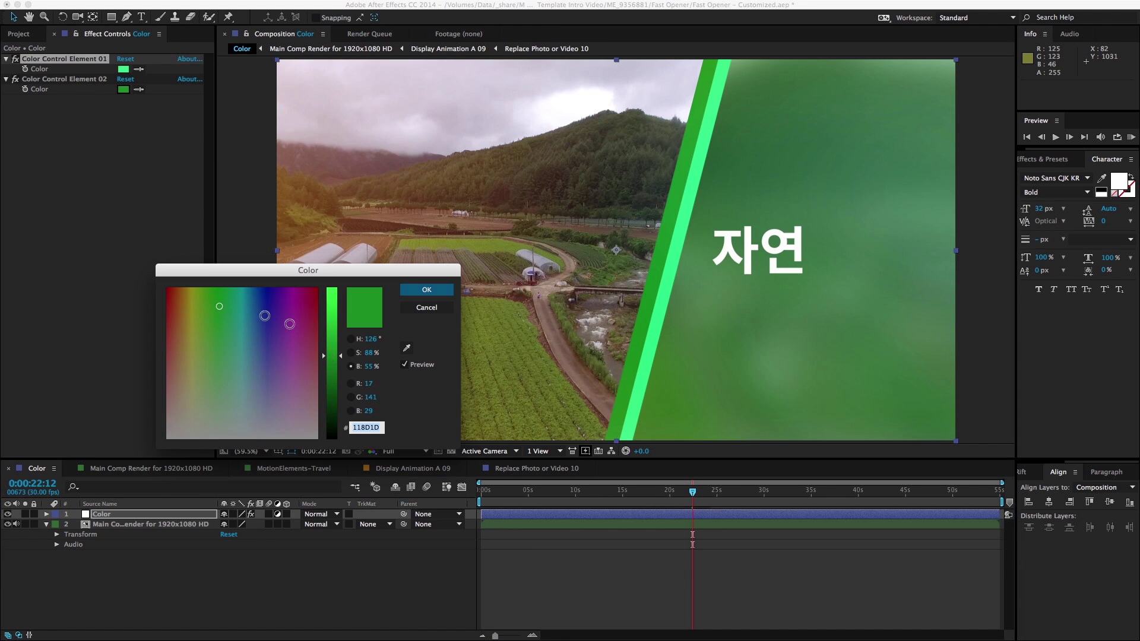
click(228, 307)
drag(229, 308, 239, 308)
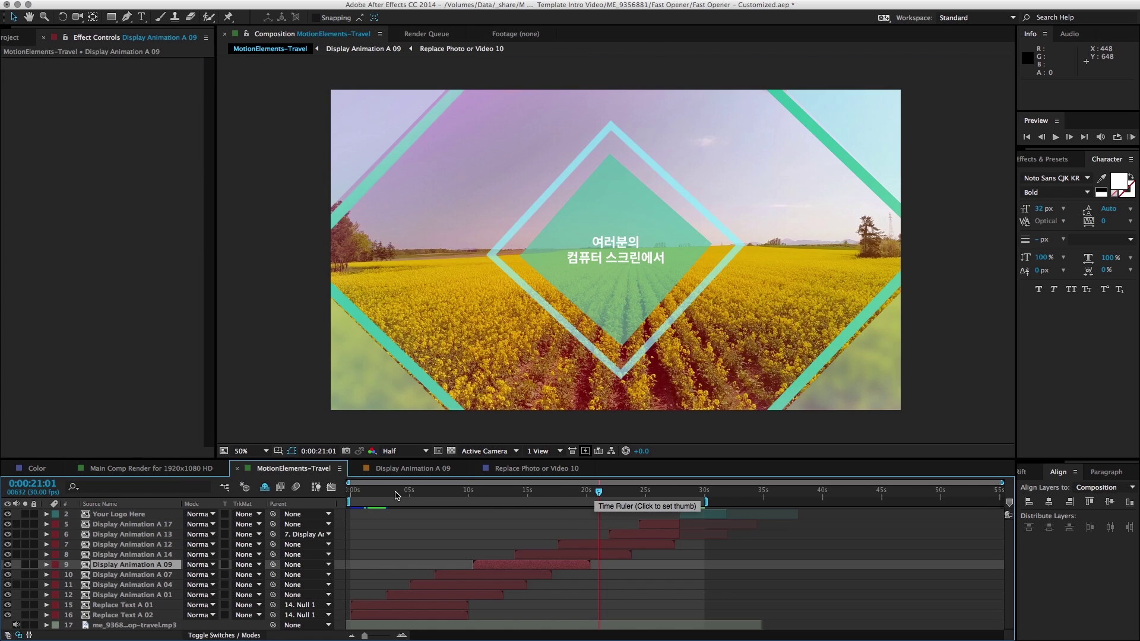
click(382, 491)
drag(382, 493, 430, 492)
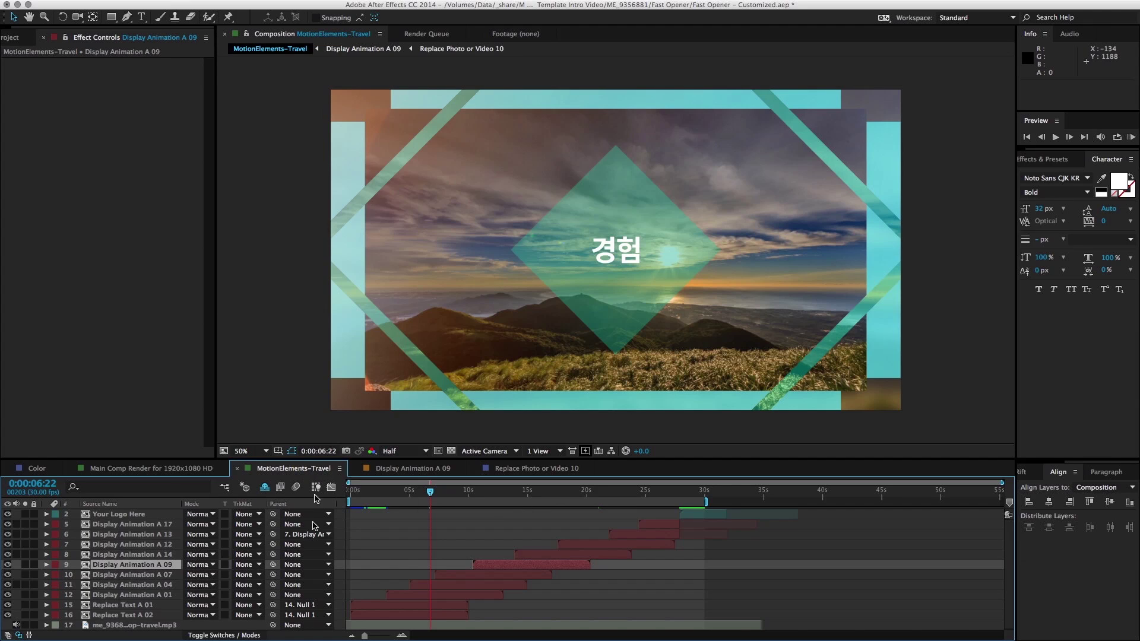
Add MotionElements-Travel to the Render Queue, outputting to MotionElements-Travel.mov
click(167, 2)
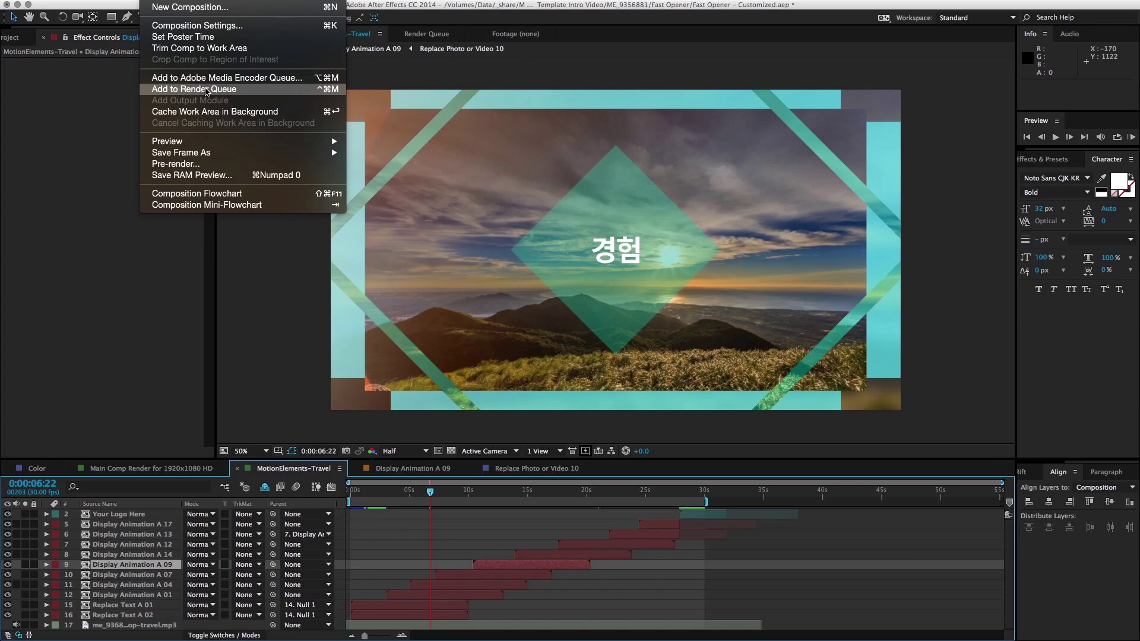
click(267, 89)
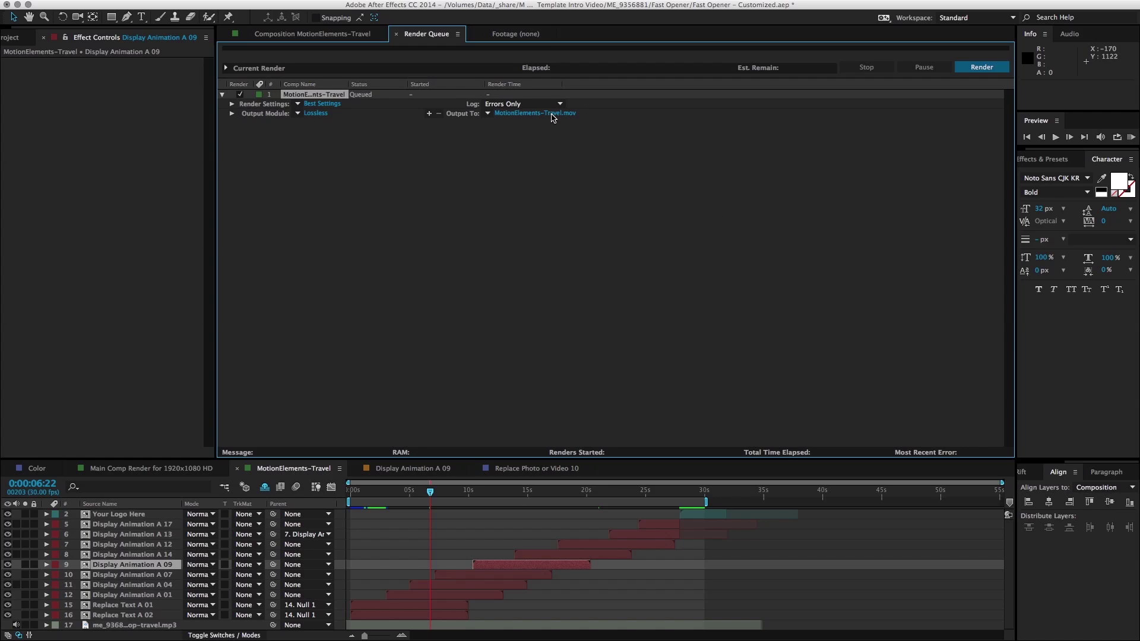
click(524, 116)
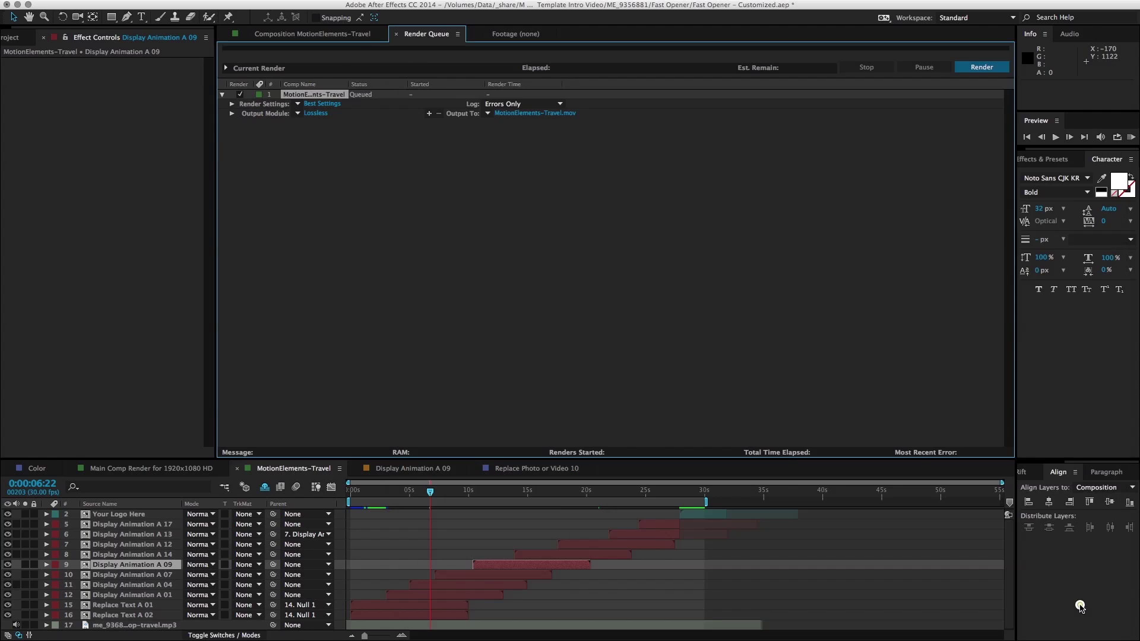
click(1085, 606)
Review the Render Settings and output preset list without changing anything
click(317, 105)
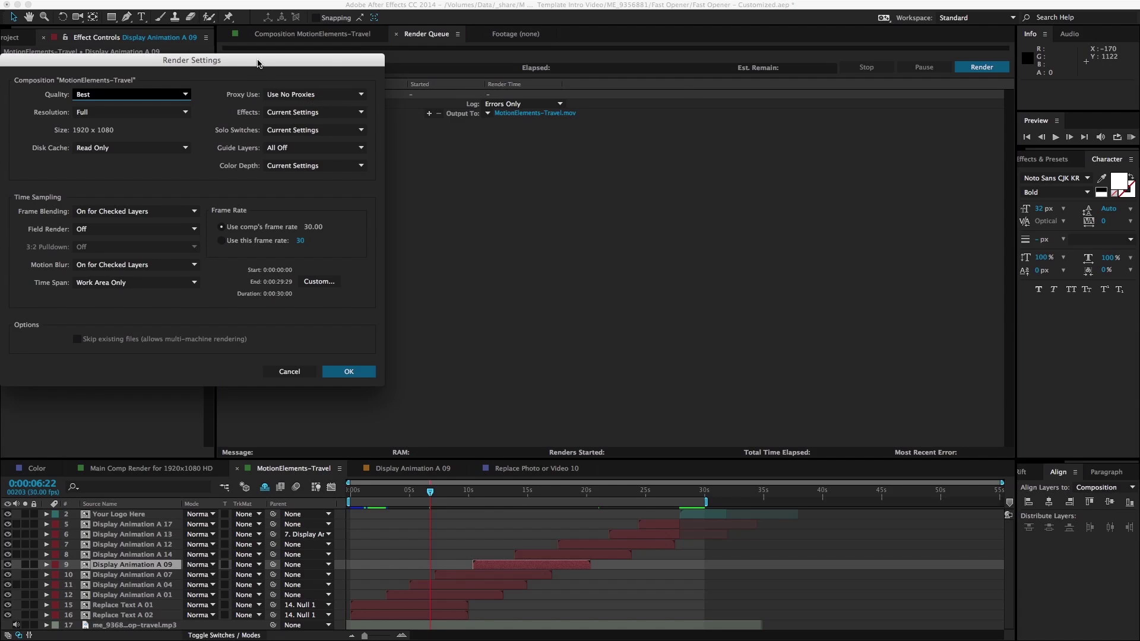
drag(258, 62, 564, 101)
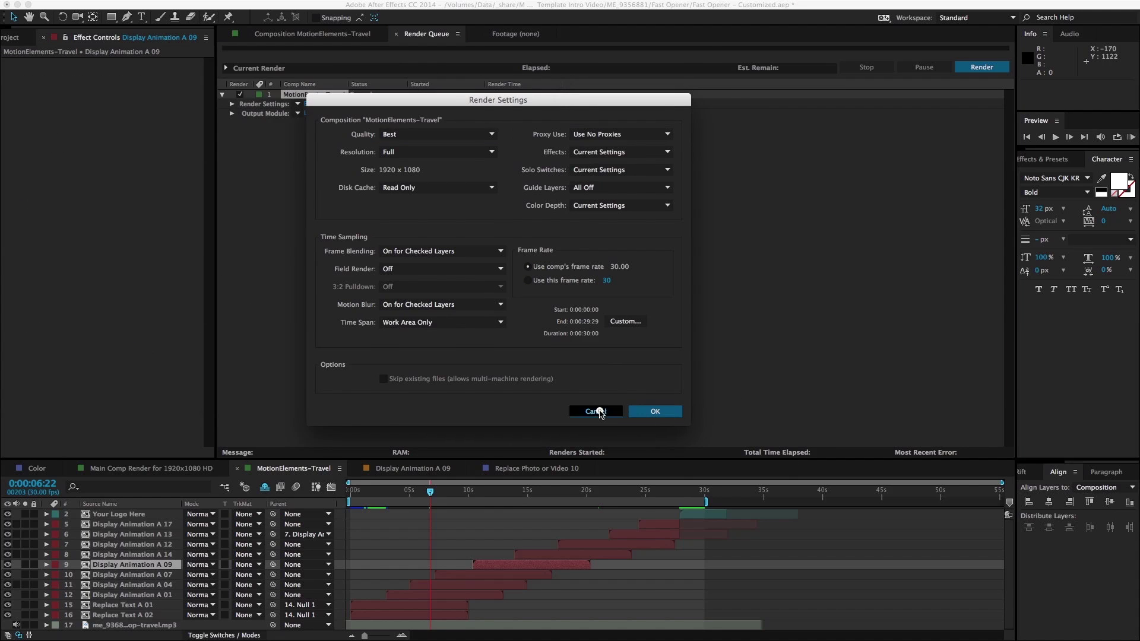
click(600, 414)
click(299, 114)
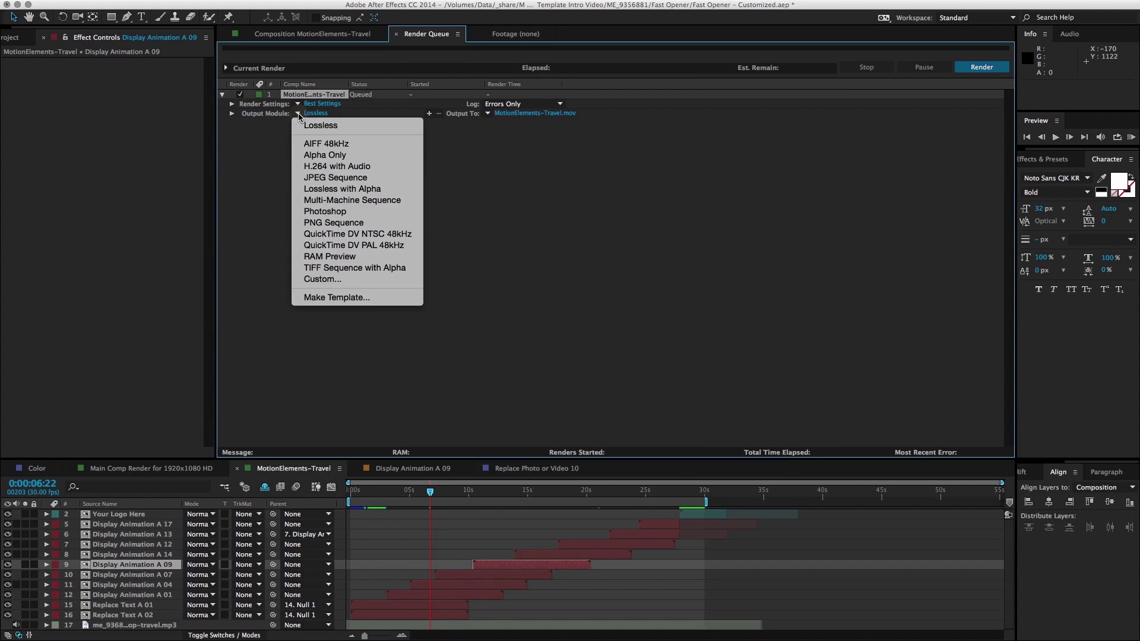
click(454, 185)
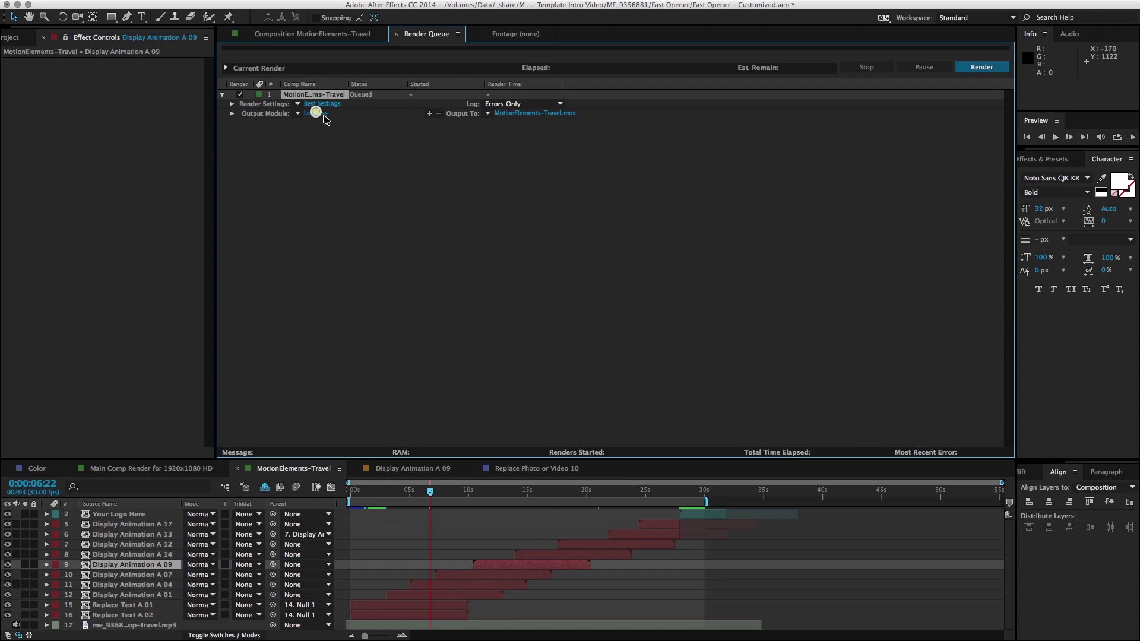
Turn Audio Output on in the Output Module Settings
click(316, 113)
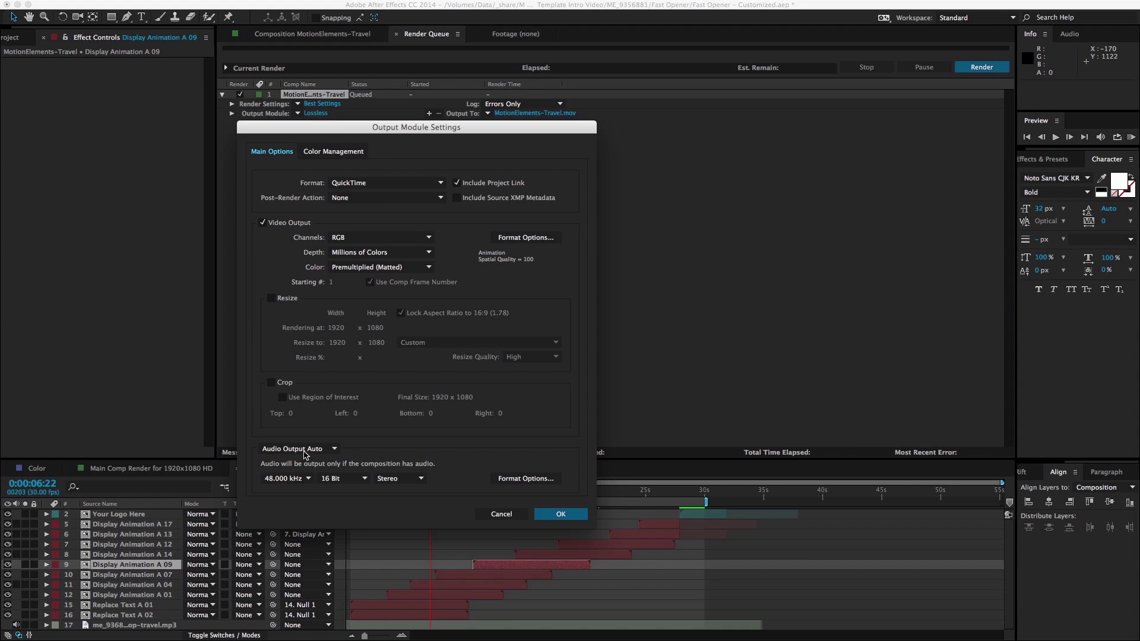
click(327, 450)
click(299, 456)
click(568, 515)
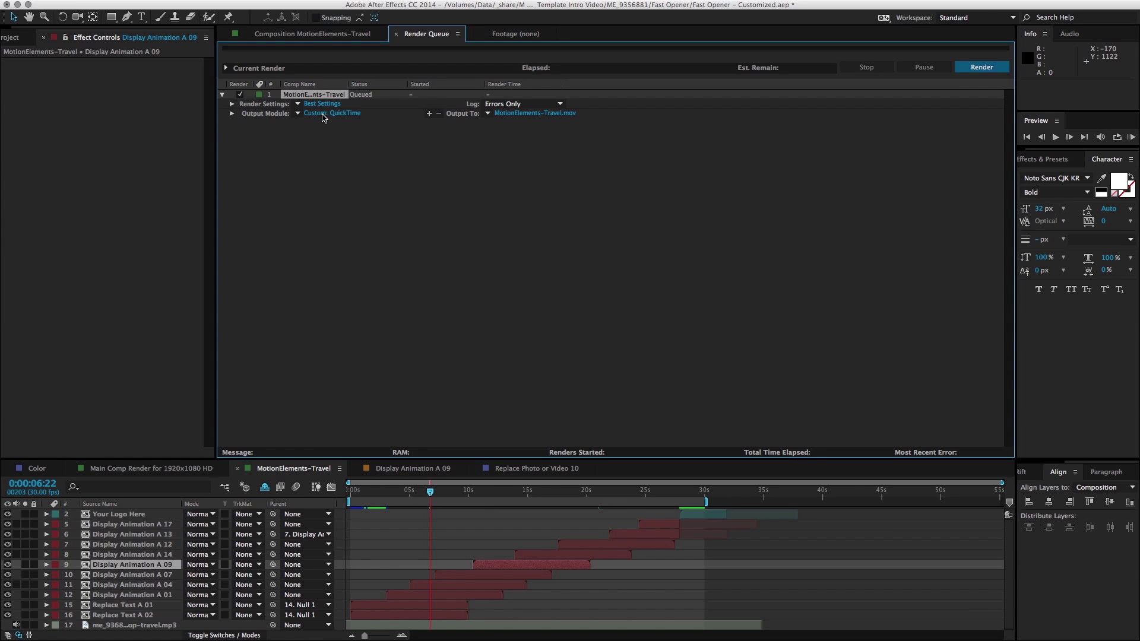
Switch the QuickTime output codec from Animation to H.264 at spatial quality 100
click(324, 114)
drag(416, 119, 496, 152)
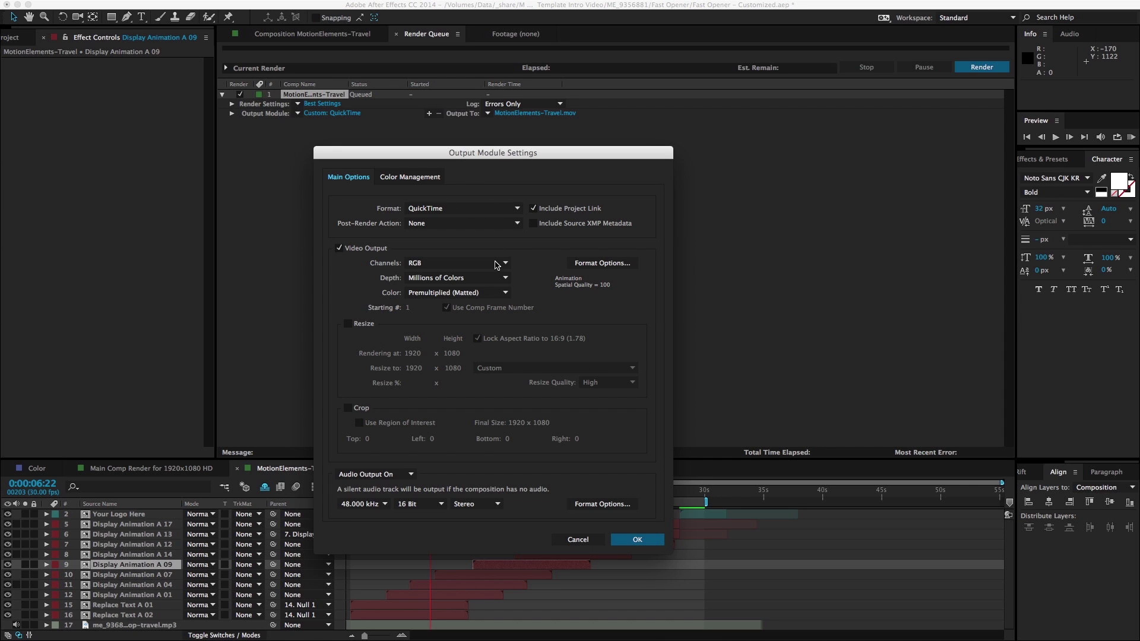
click(598, 264)
drag(478, 53, 517, 8)
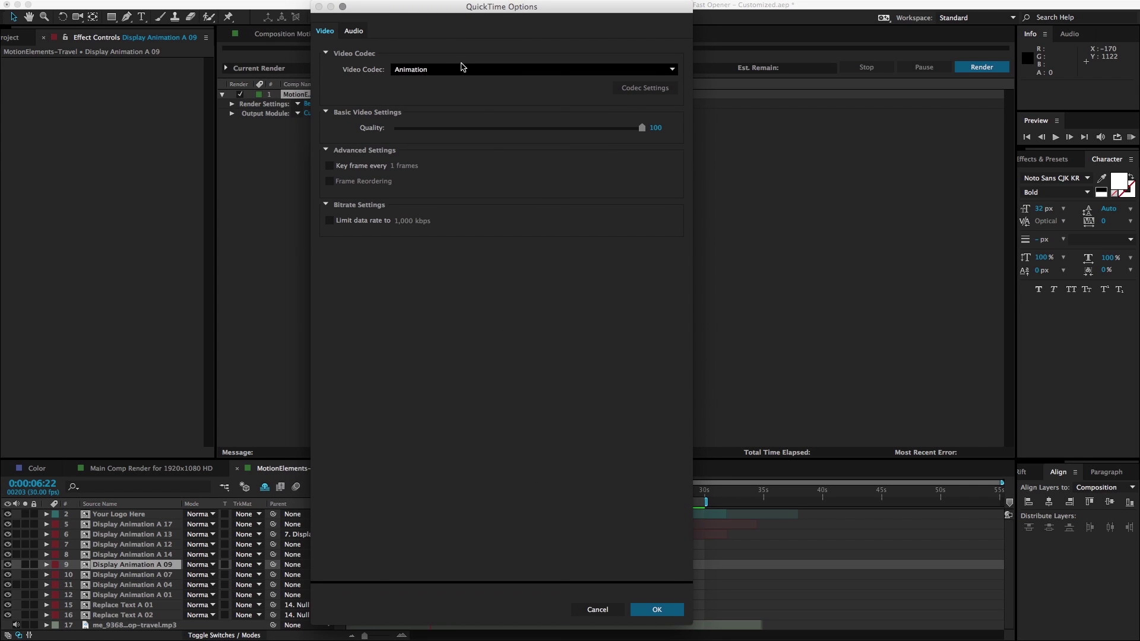
click(462, 68)
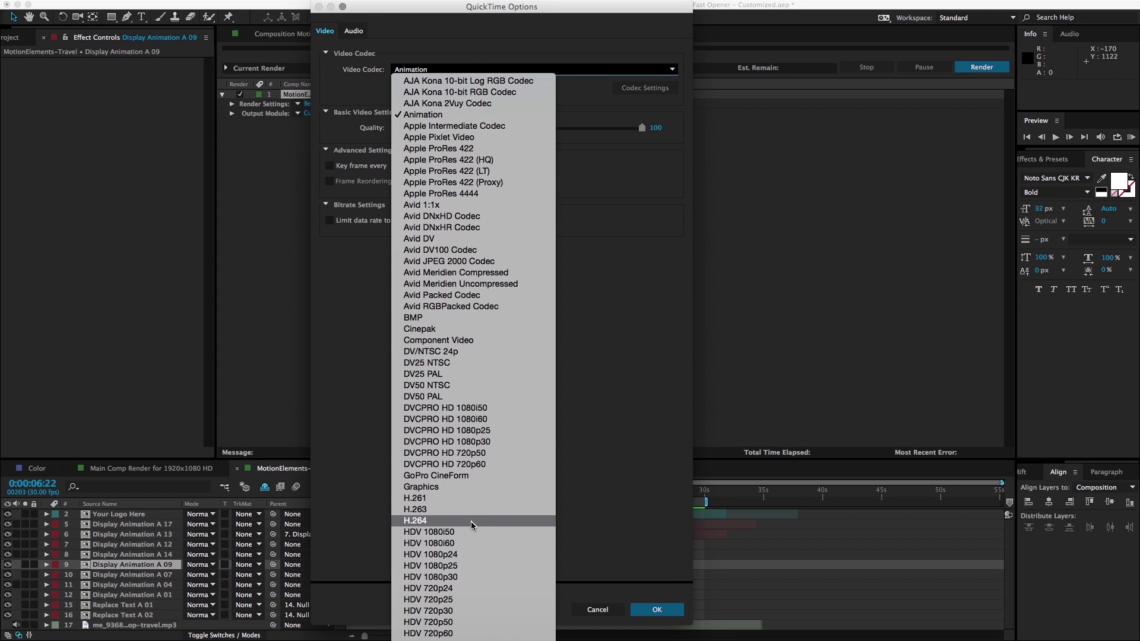
click(506, 521)
click(657, 610)
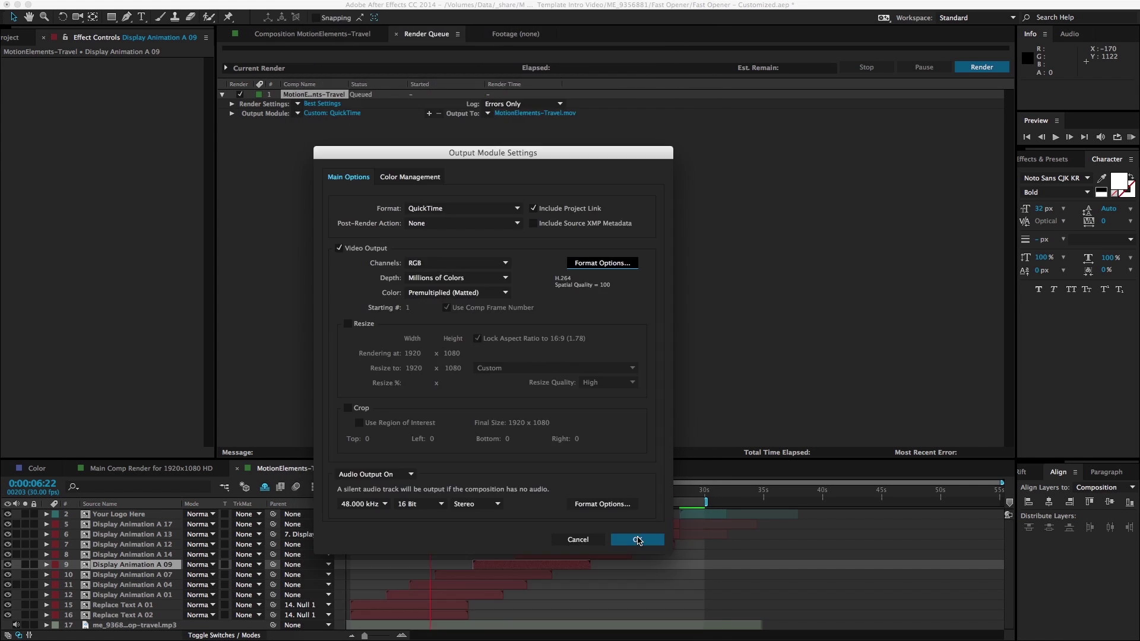
click(640, 540)
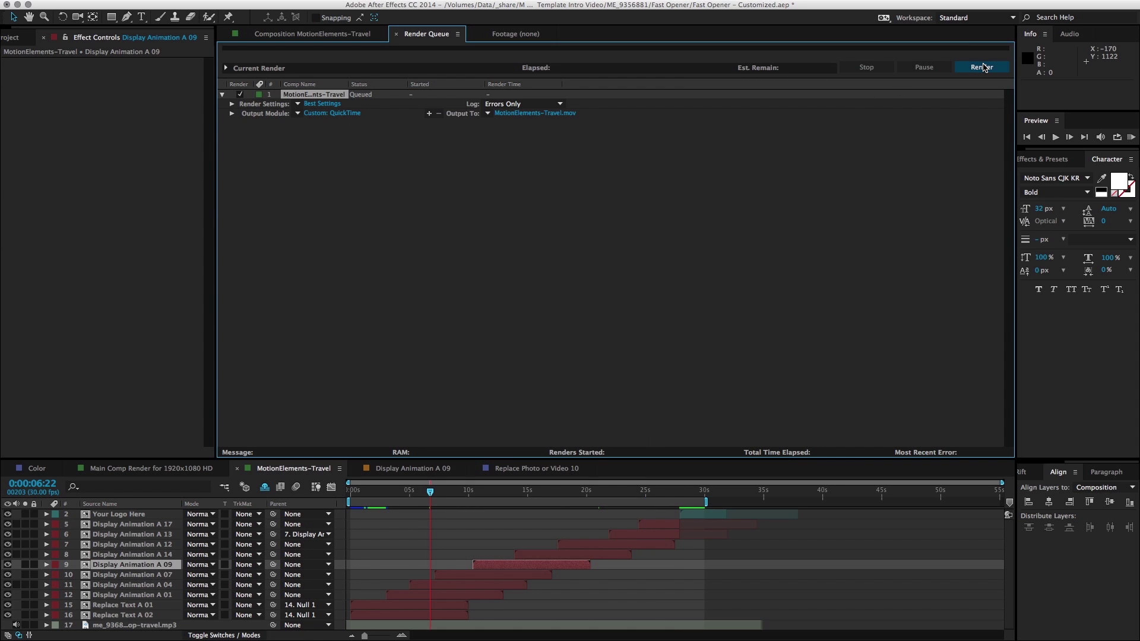
Render the queued composition to MotionElements-Travel.mov
click(981, 67)
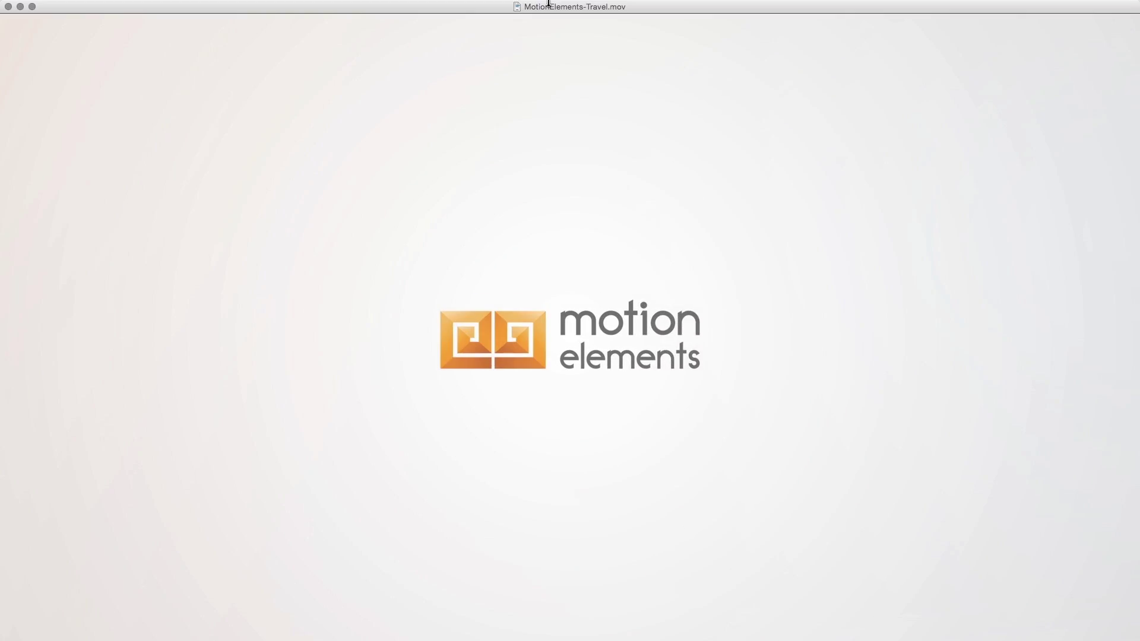
Close the playing QuickTime movie and the Fast Opener Finder window
key(super+w)
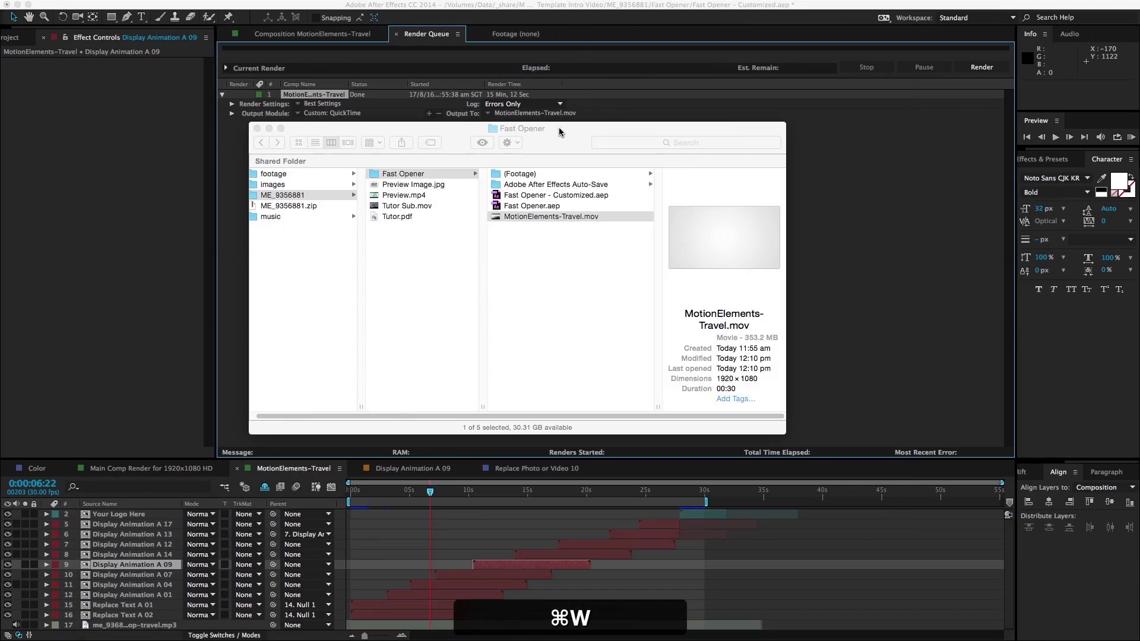
key(super+w)
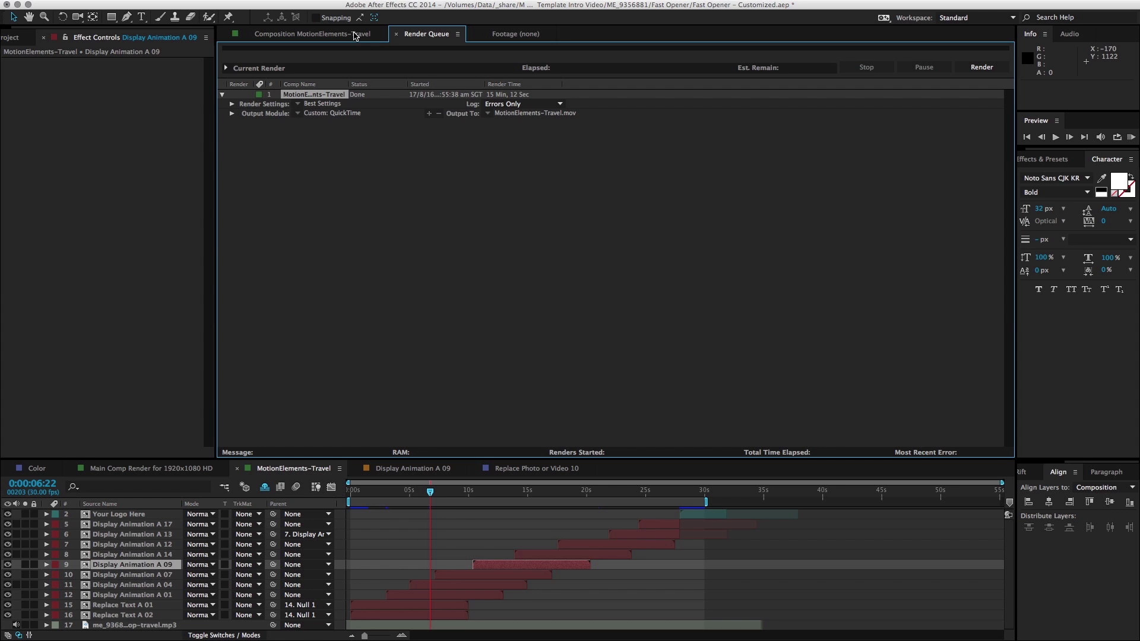
Return to the MotionElements-Travel viewer, turn off Hide Shy Layers, and select the Light layer
click(354, 36)
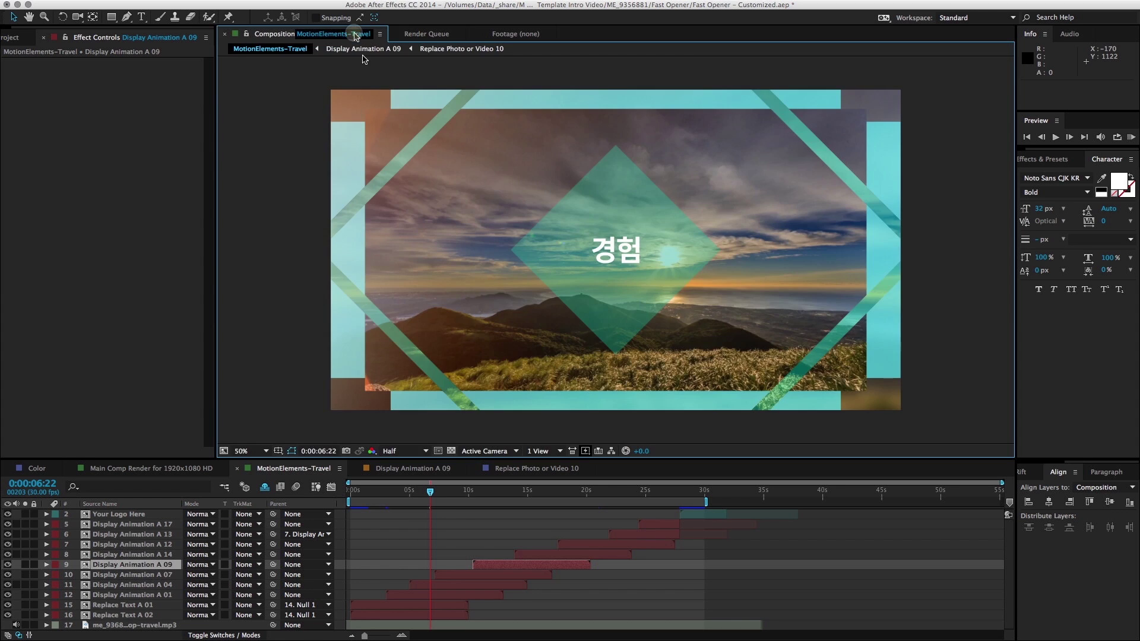
click(265, 490)
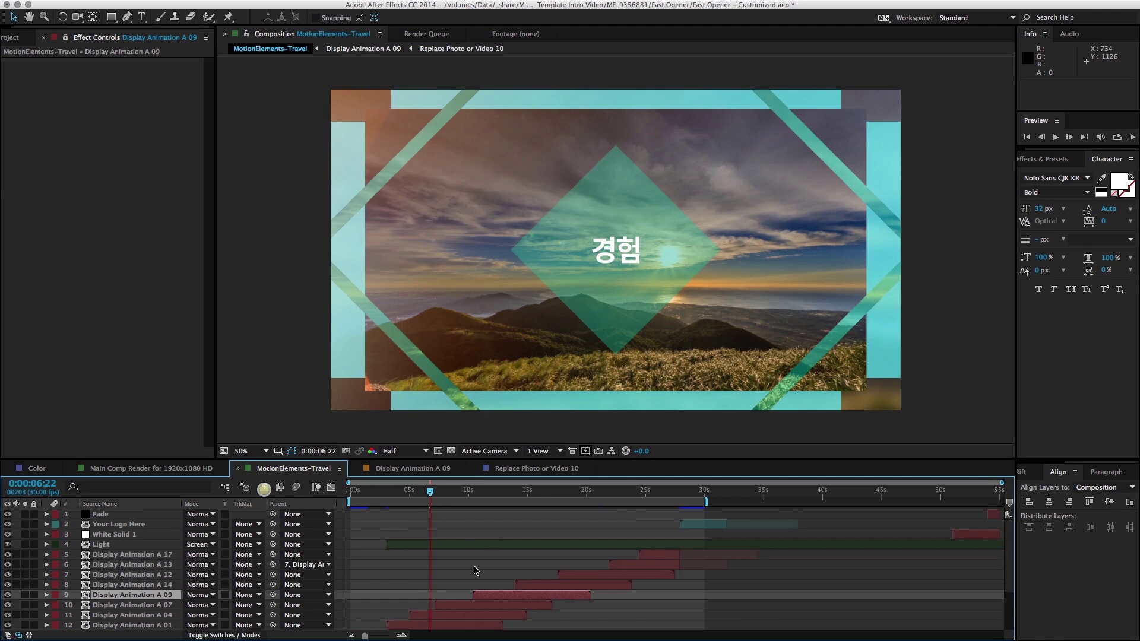
scroll(441, 536, down, 6)
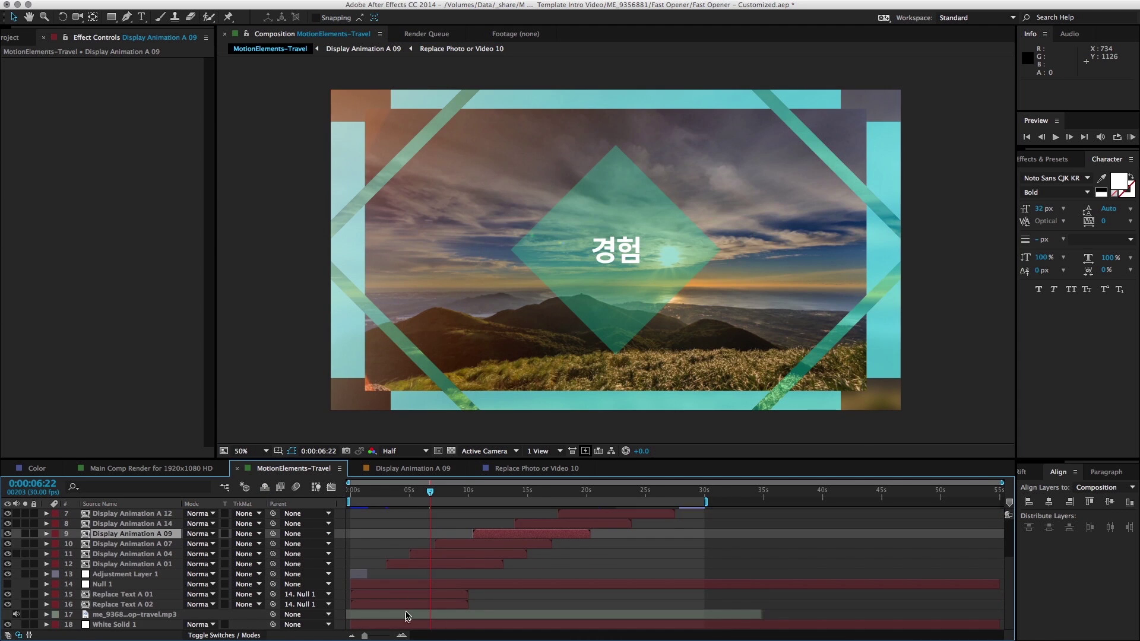
scroll(419, 574, up, 6)
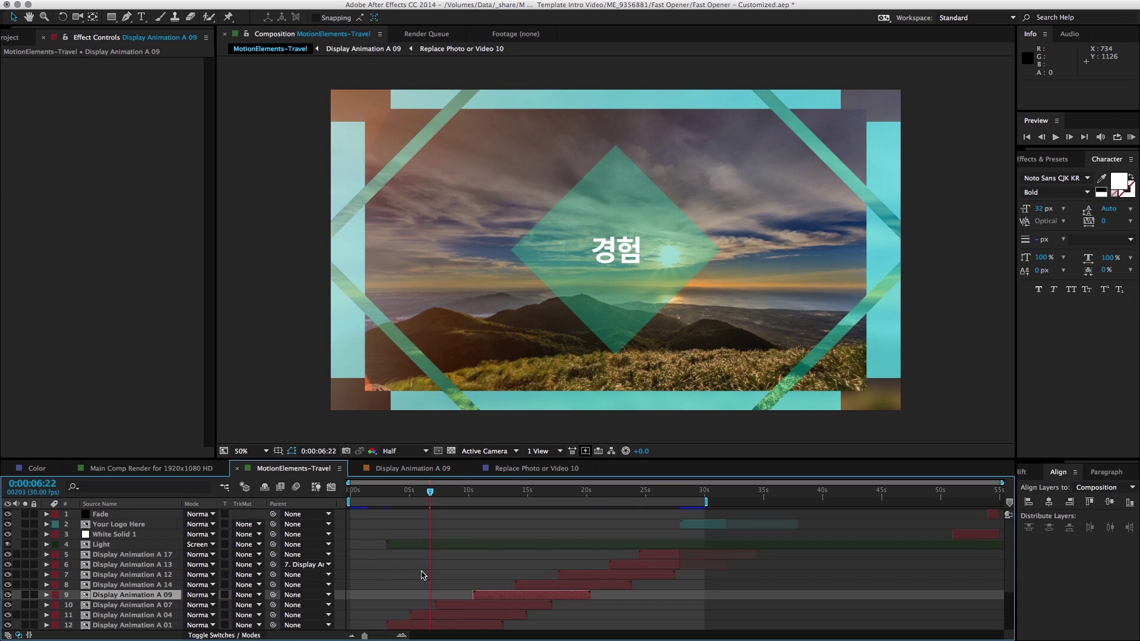
click(422, 545)
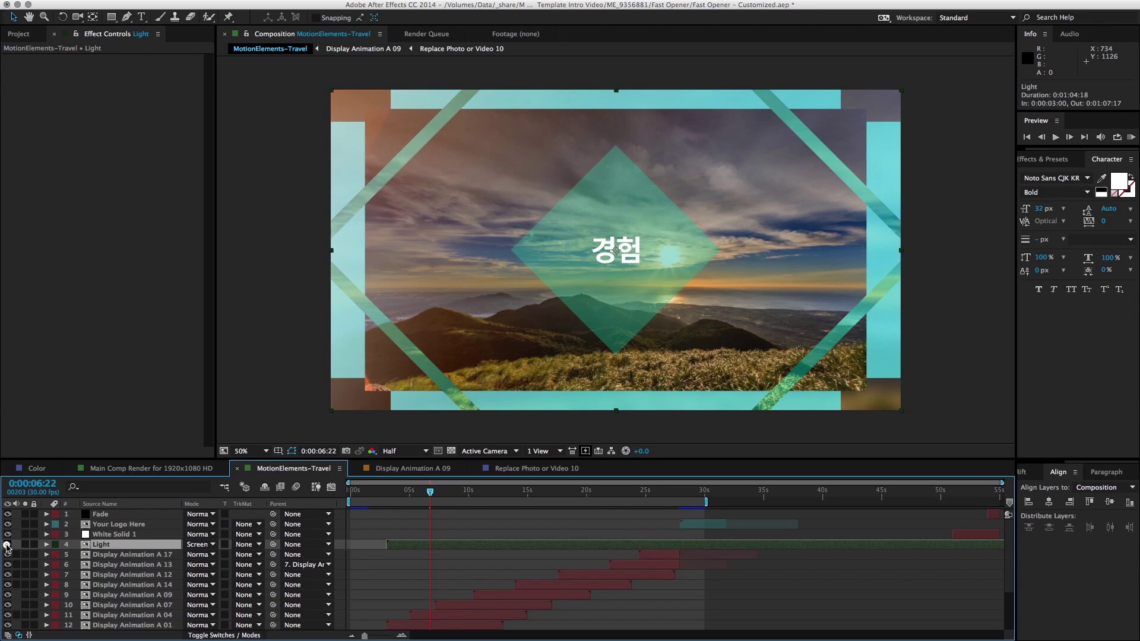
Toggle the Light layer's visibility and solo off and on to compare the scene
click(8, 545)
click(8, 545)
click(25, 544)
click(25, 544)
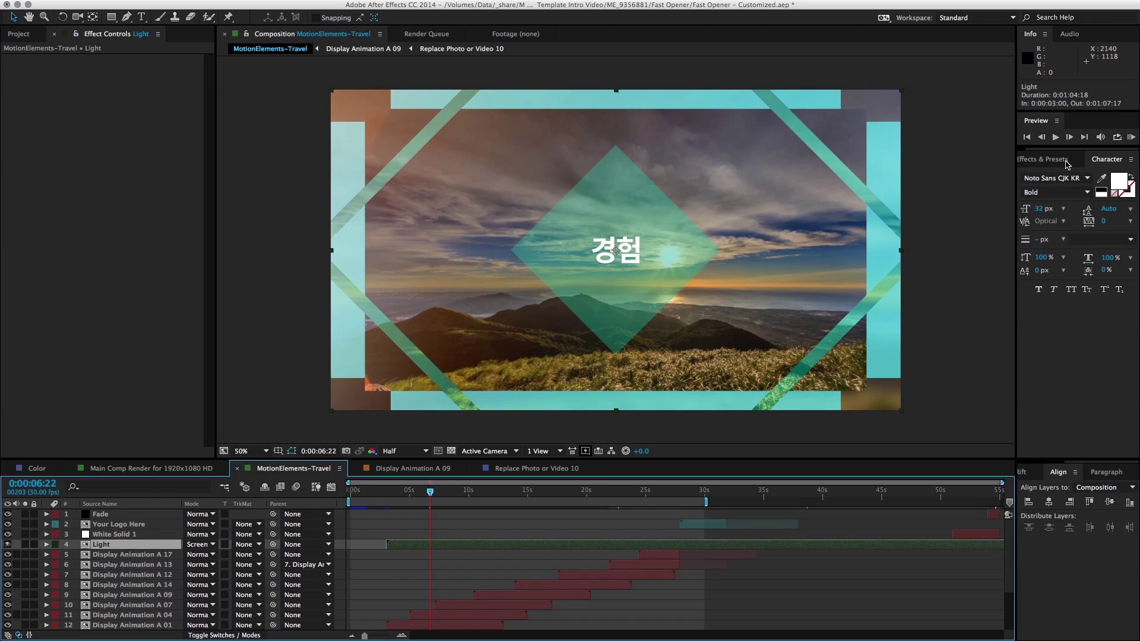
Show Effects & Presets and move the playhead to 0:00:20:29, deselecting the Light layer
click(1049, 159)
click(604, 578)
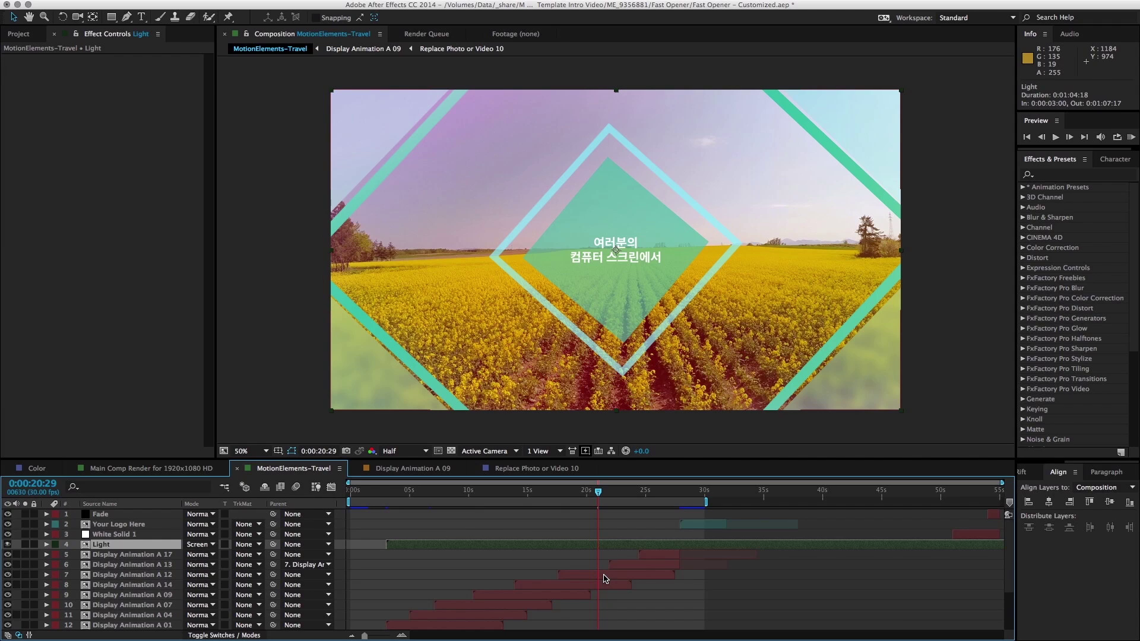
click(591, 561)
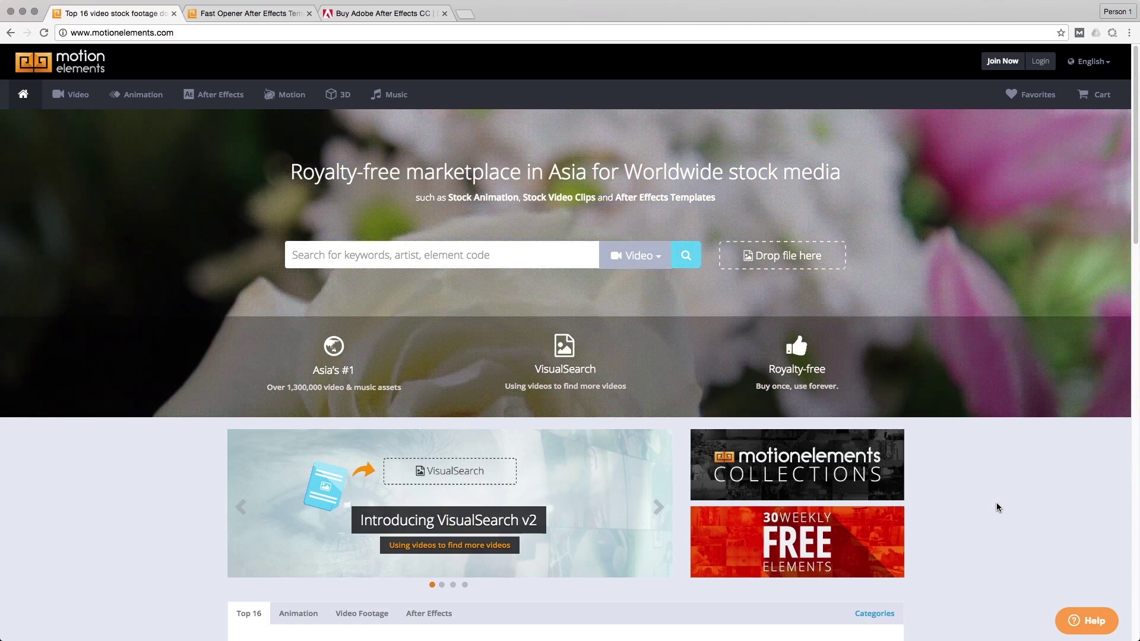
click(224, 104)
scroll(1006, 516, down, 6)
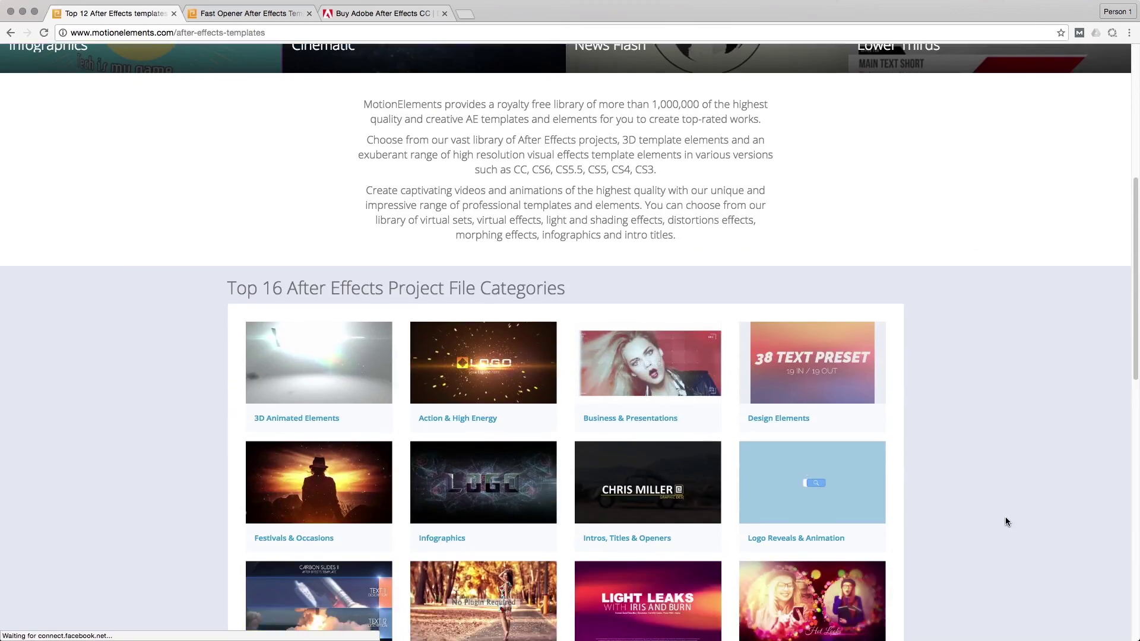
scroll(1006, 521, up, 6)
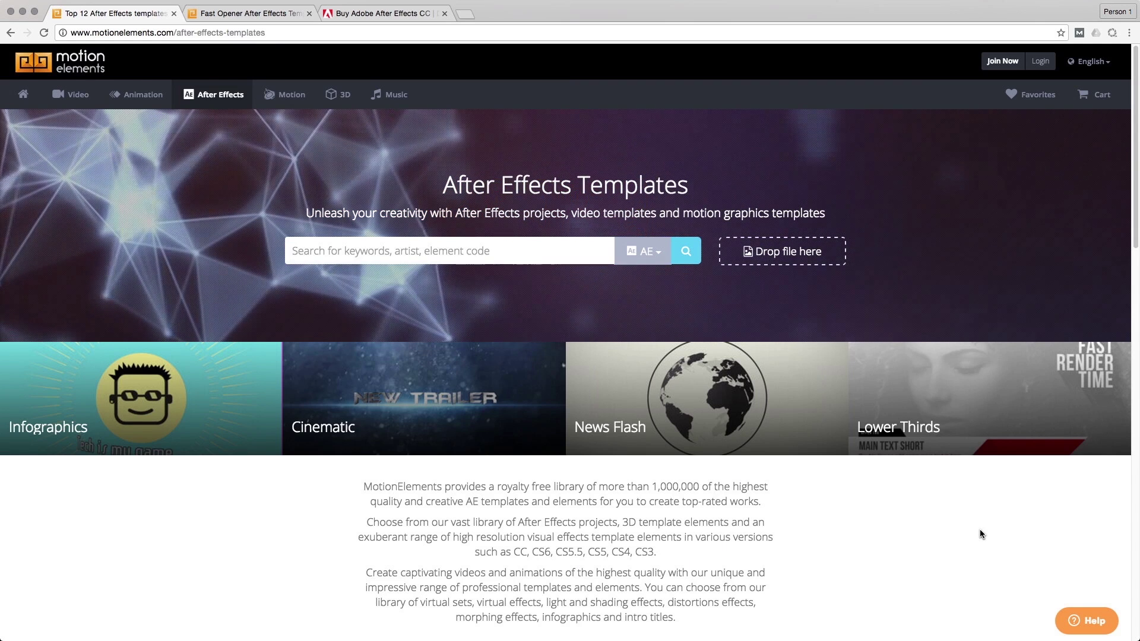
click(23, 94)
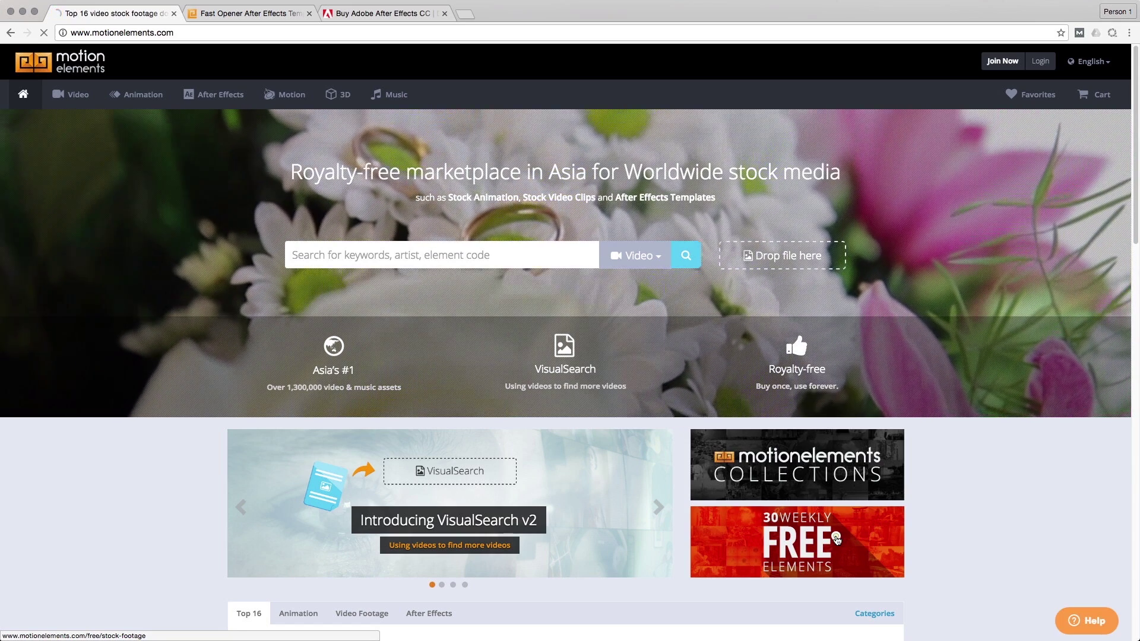
Go to the 30 Weekly FREE Elements page and open the free My Travel After Effects template
click(807, 547)
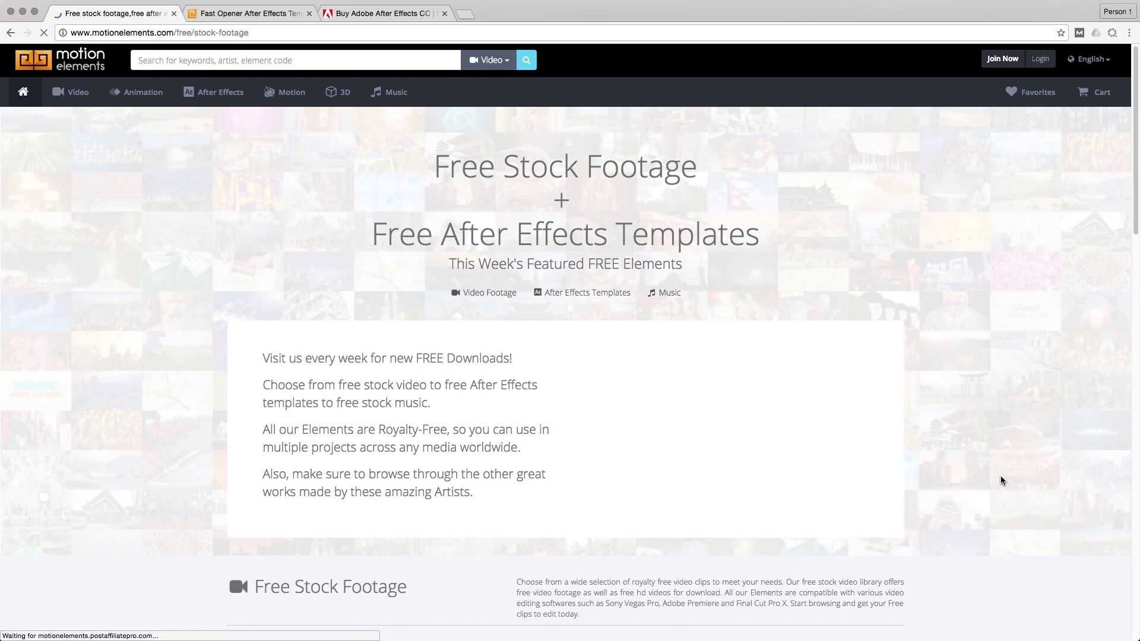
scroll(1000, 475, down, 15)
scroll(1020, 469, up, 8)
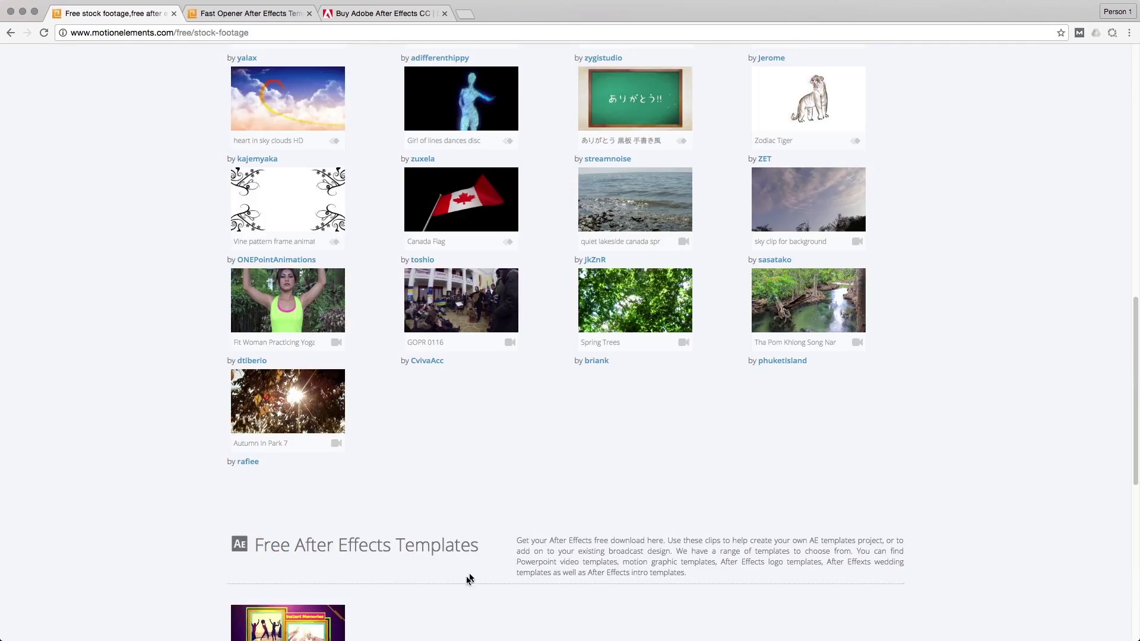
scroll(661, 502, down, 2)
mouse_move(314, 498)
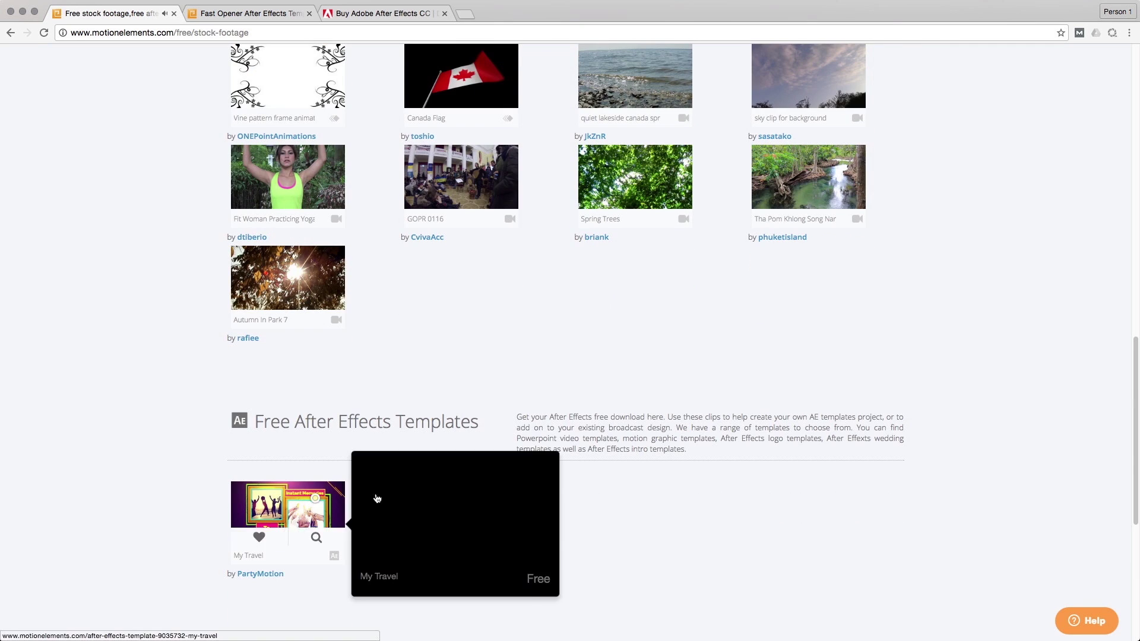
click(528, 508)
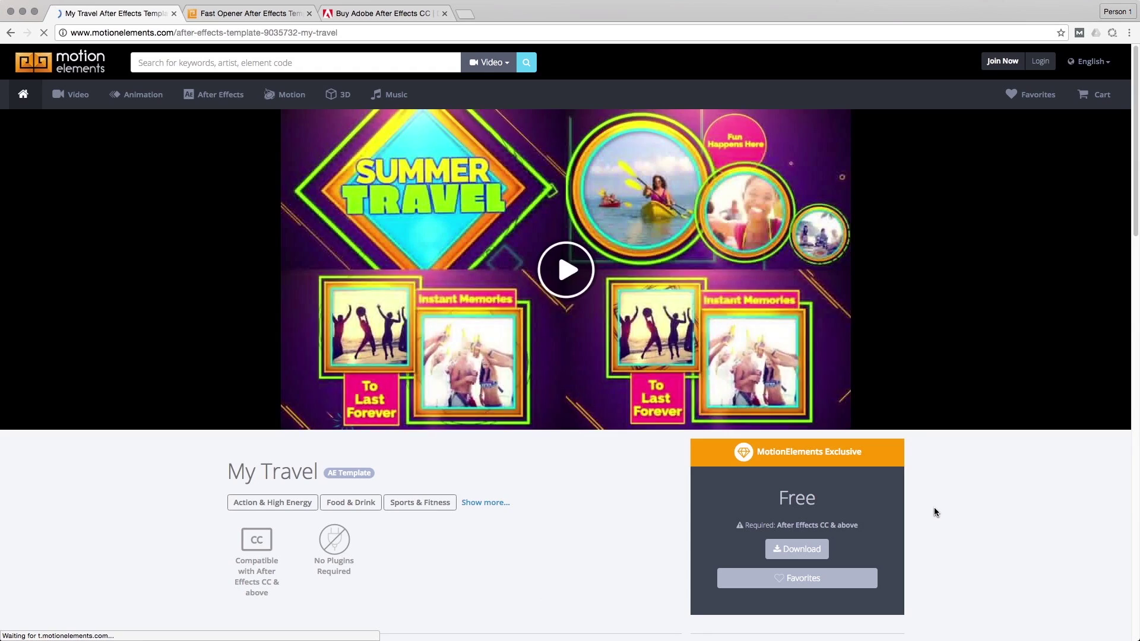
scroll(933, 510, down, 1)
scroll(936, 512, up, 1)
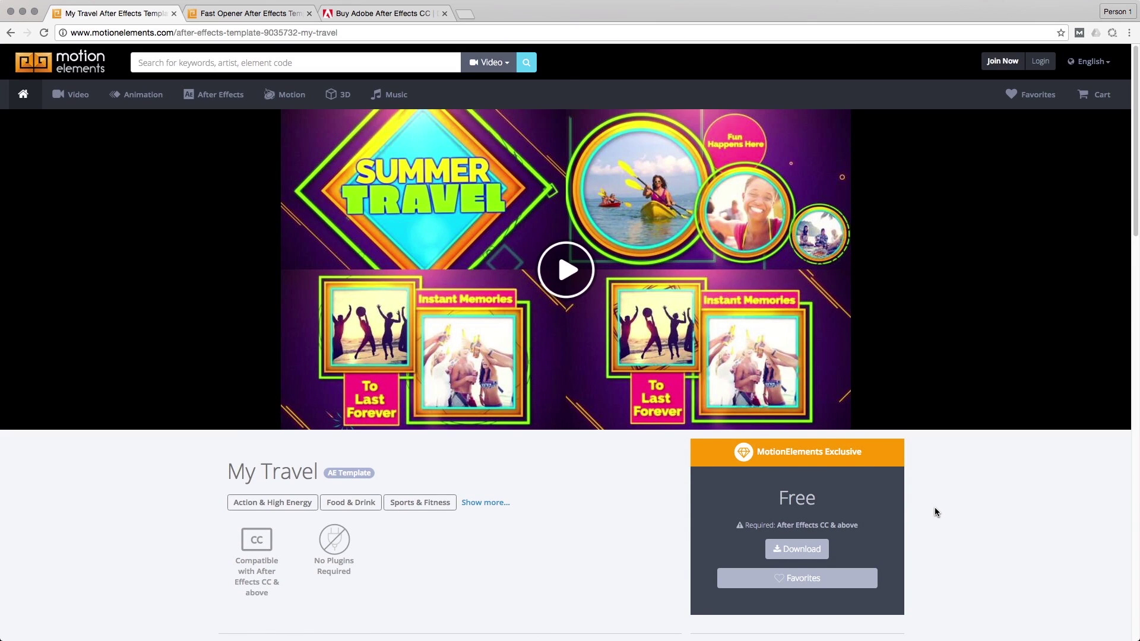